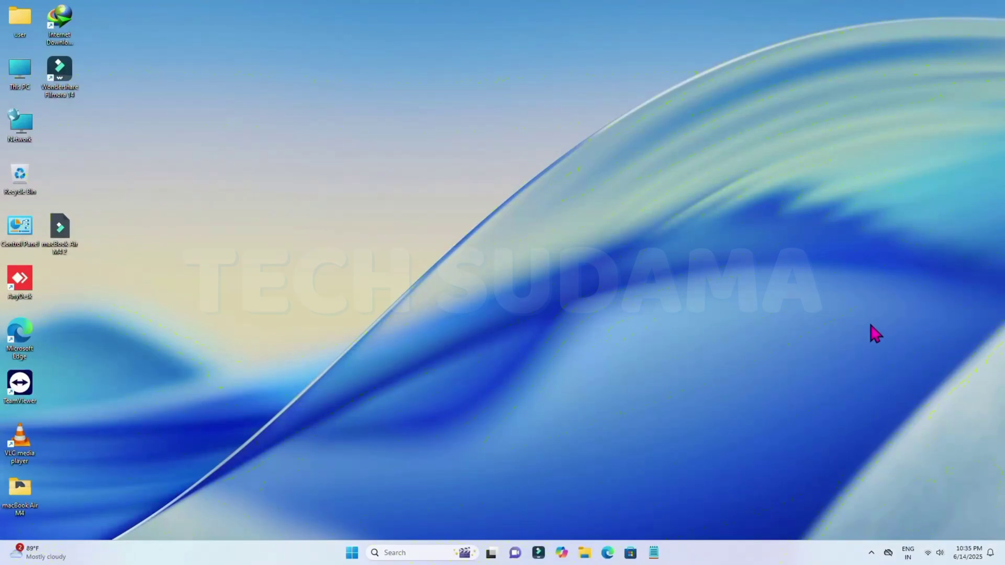
Open the Start menu's pinned apps list, then dismiss it again.
left_click(353, 554)
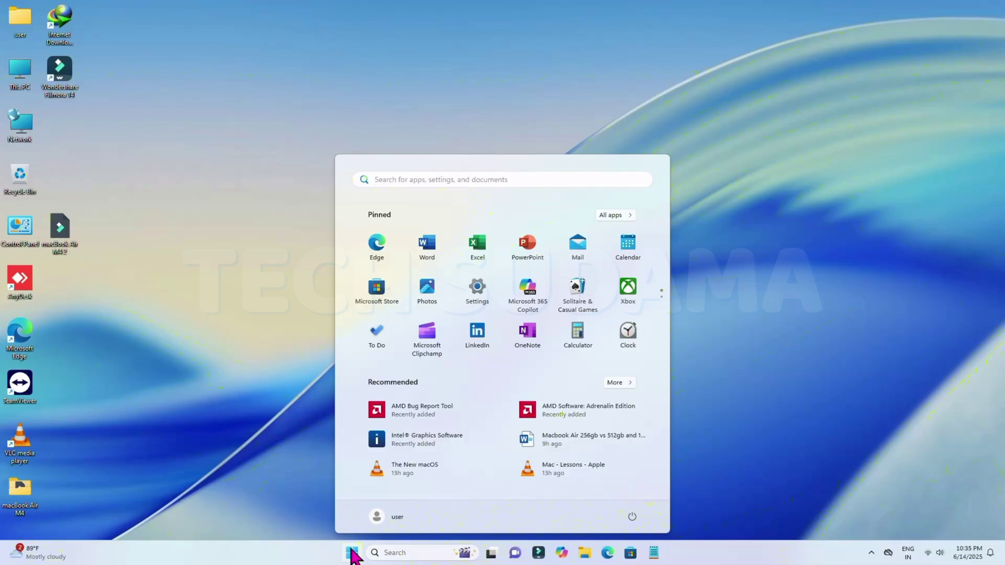
left_click(353, 554)
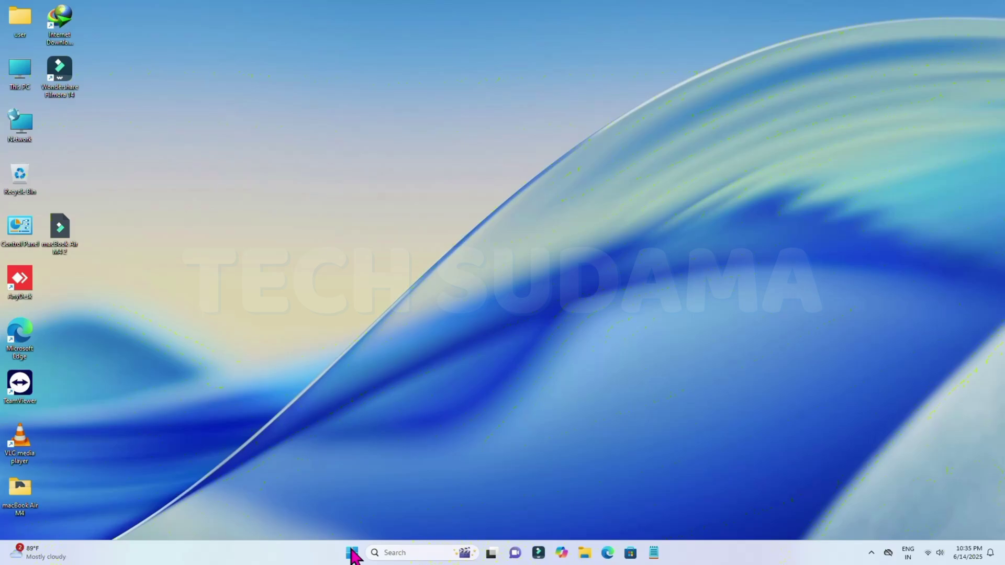
Search 'opcore simplify' in Edge and open the OpCore-Simplify GitHub repository.
left_click(608, 553)
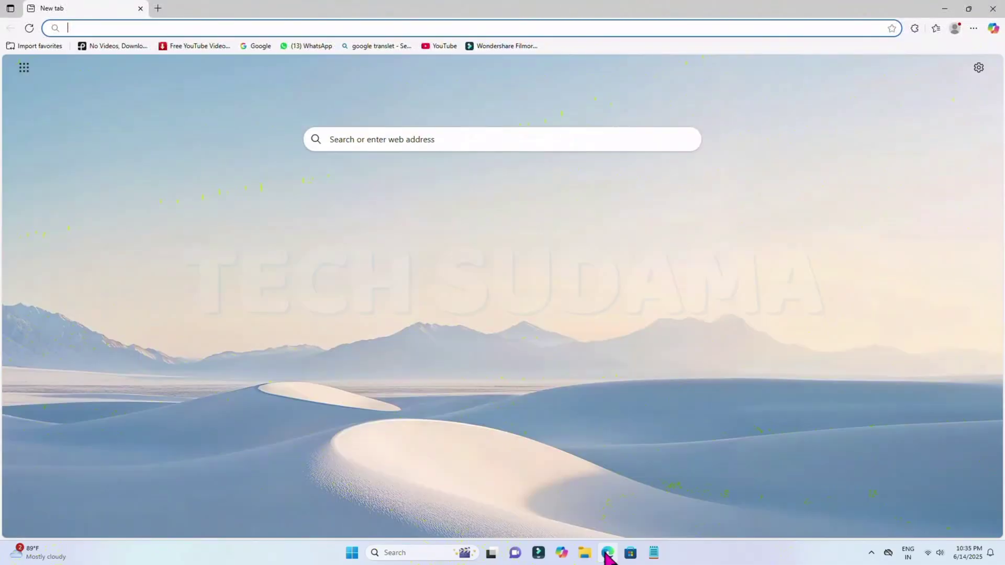
type("opcore")
key("Down")
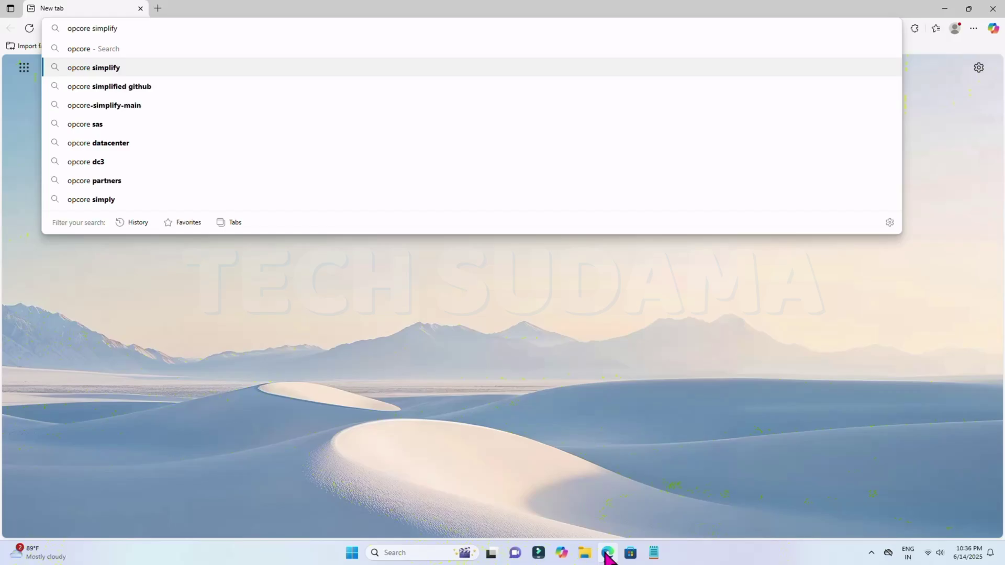
key("Return")
left_click(202, 166)
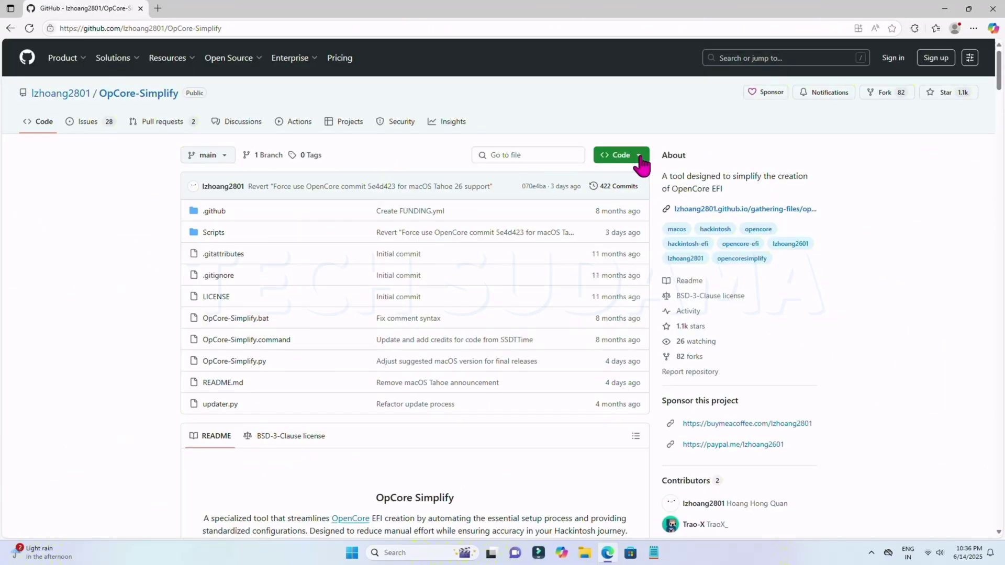
Download the repository as OpCore-Simplify-main.zip and open the downloaded archive.
left_click(640, 156)
left_click(492, 293)
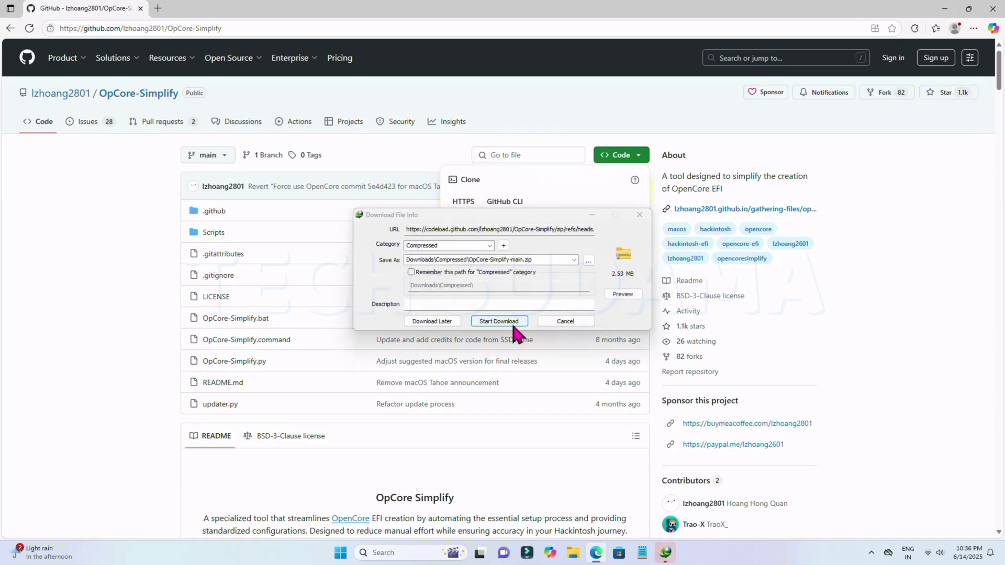
left_click(500, 322)
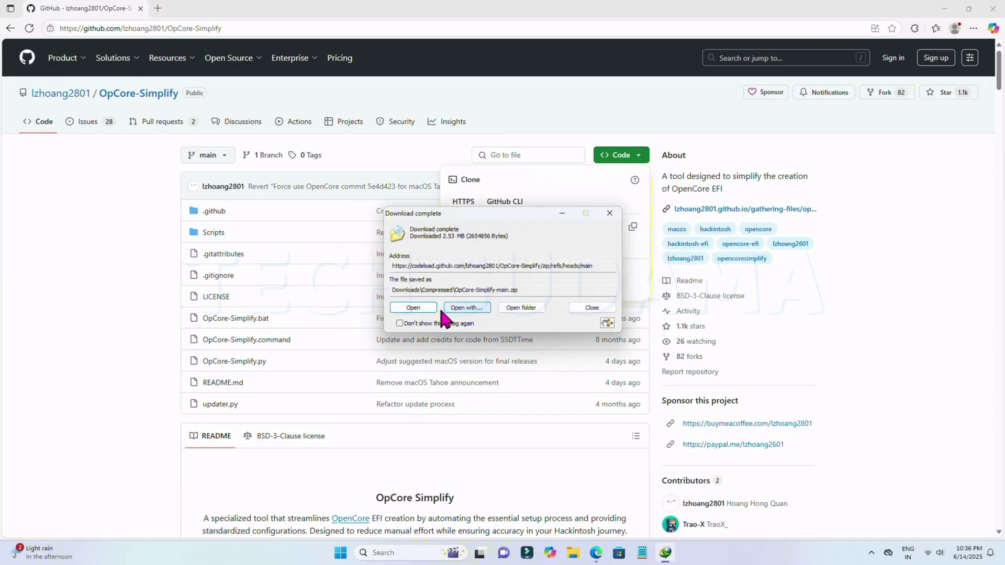
left_click(416, 309)
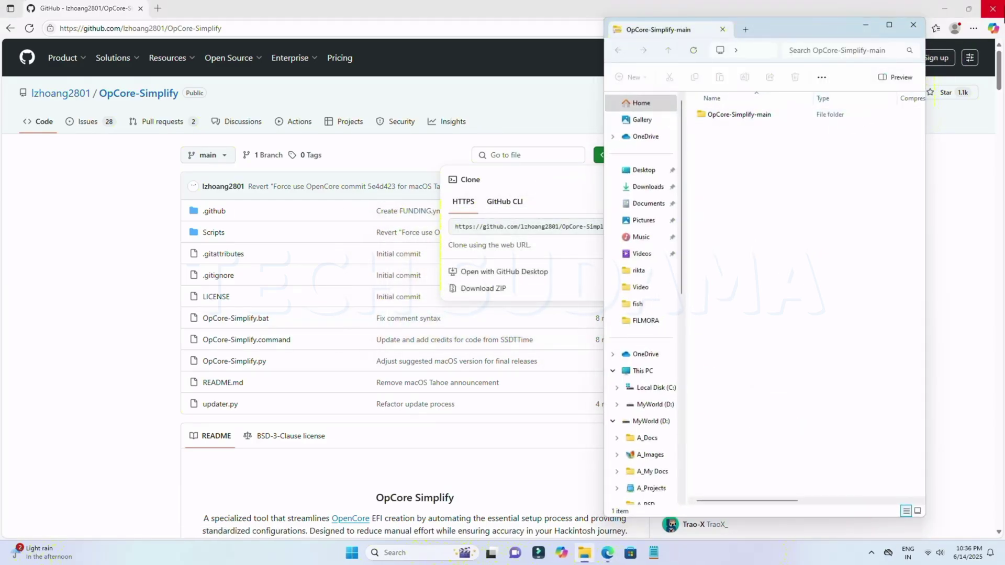
Copy the OpCore-Simplify-main folder from the archive to the desktop, close the archive, and open the copy.
left_click(945, 8)
left_click(742, 123)
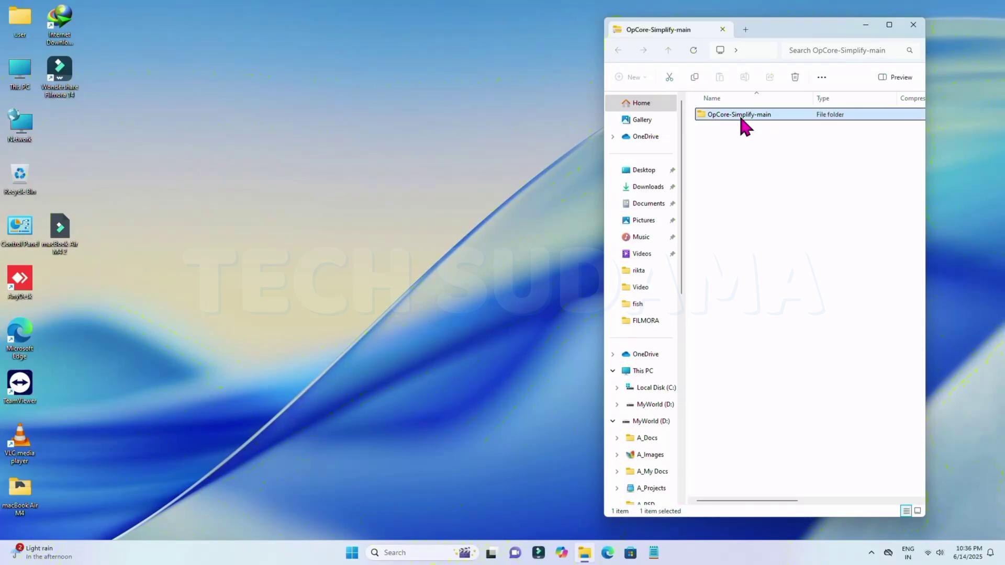
left_click_drag(743, 123, 57, 116)
left_click(913, 25)
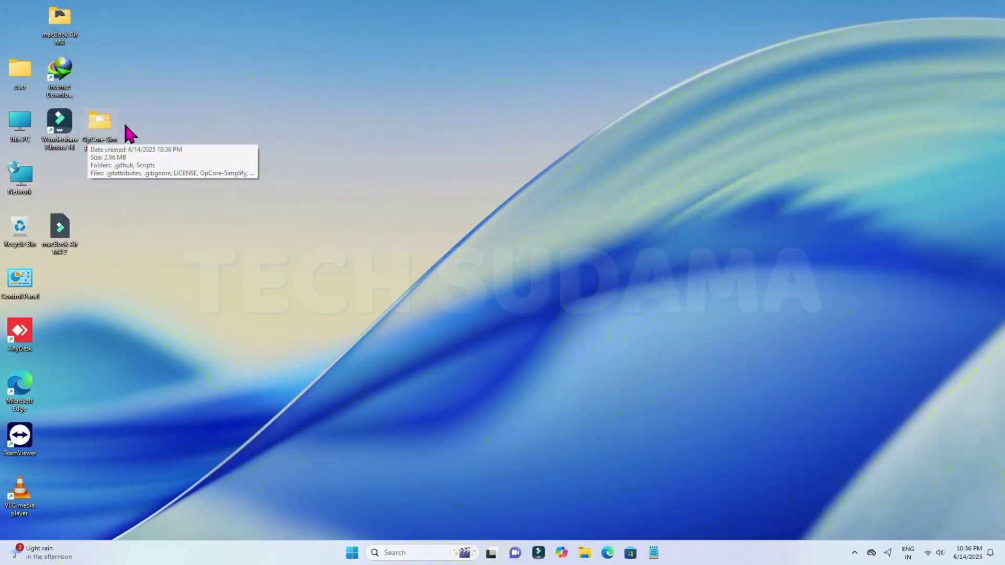
double_click(105, 134)
Download the Python 3.13.5 installer from the python.org downloads page.
left_click(607, 553)
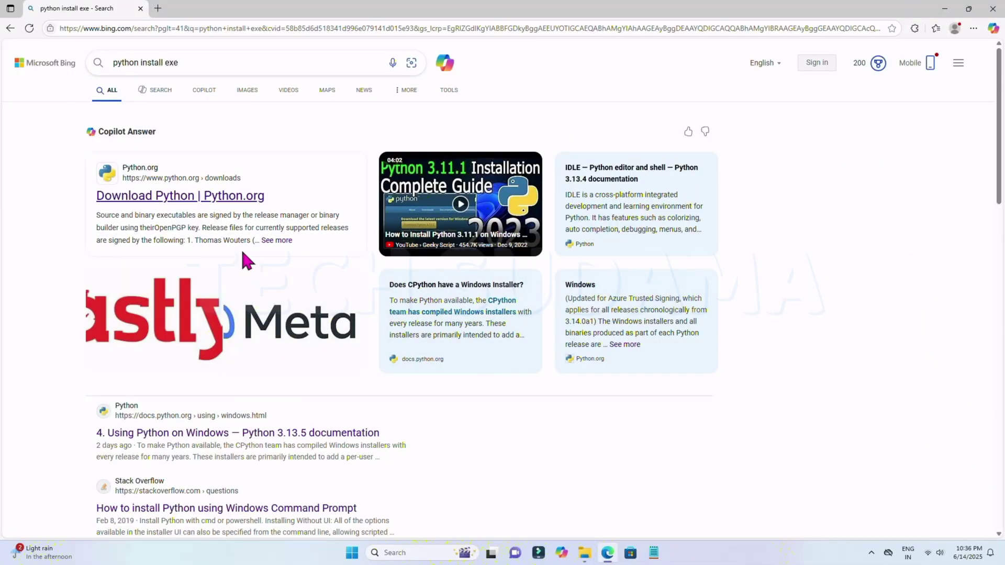
left_click(179, 198)
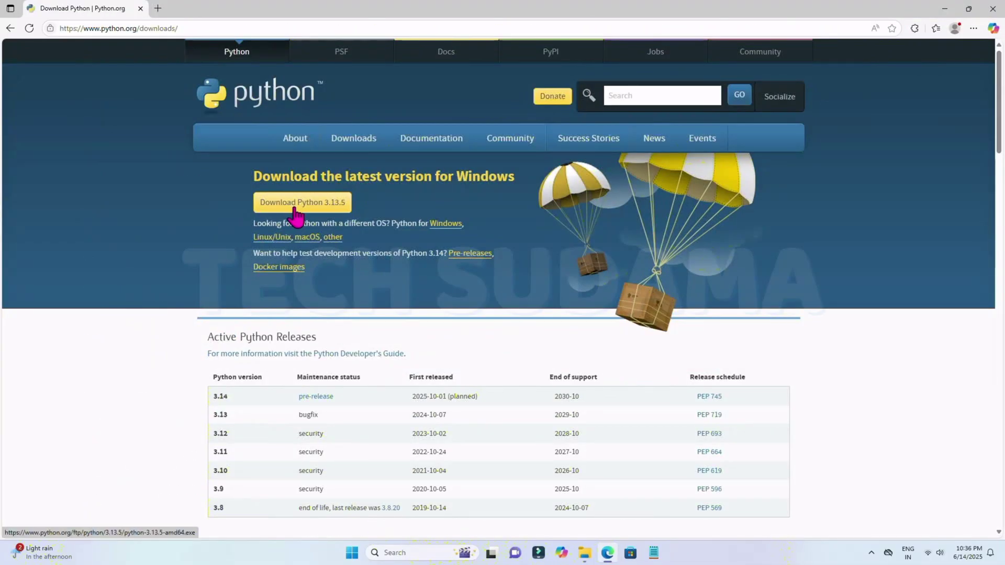
left_click(296, 209)
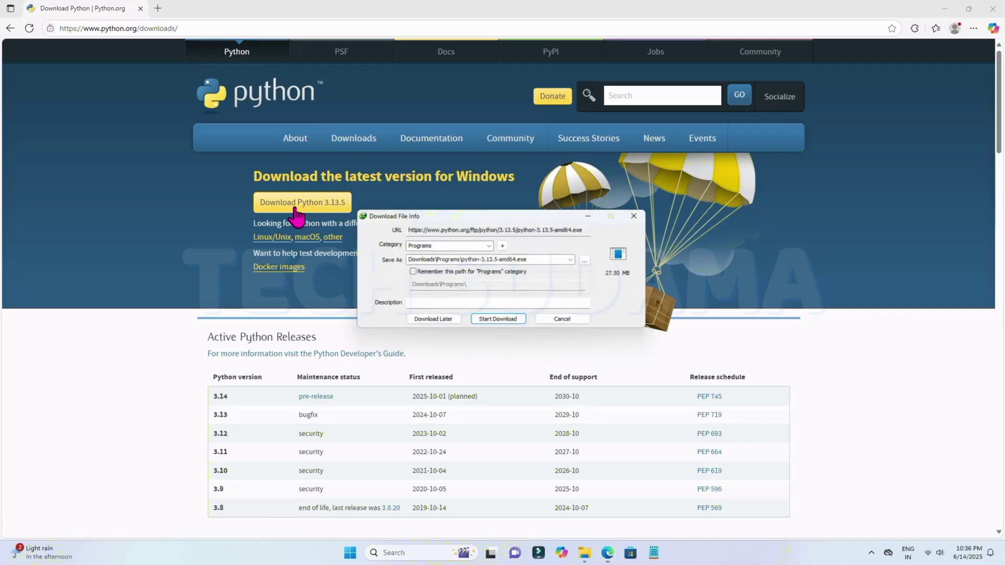
left_click(498, 319)
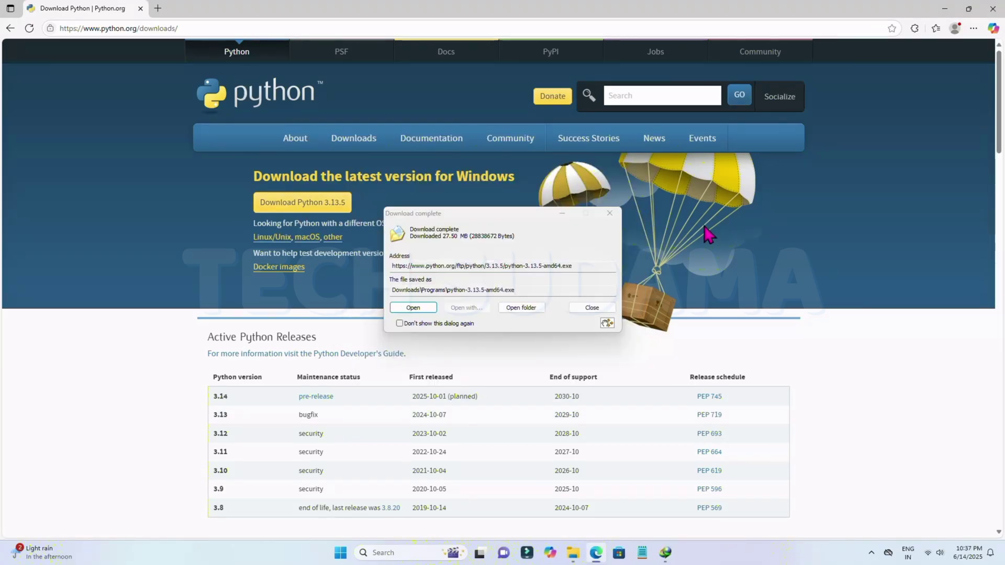
Run the Python installer with default settings and close setup when finished.
left_click(413, 308)
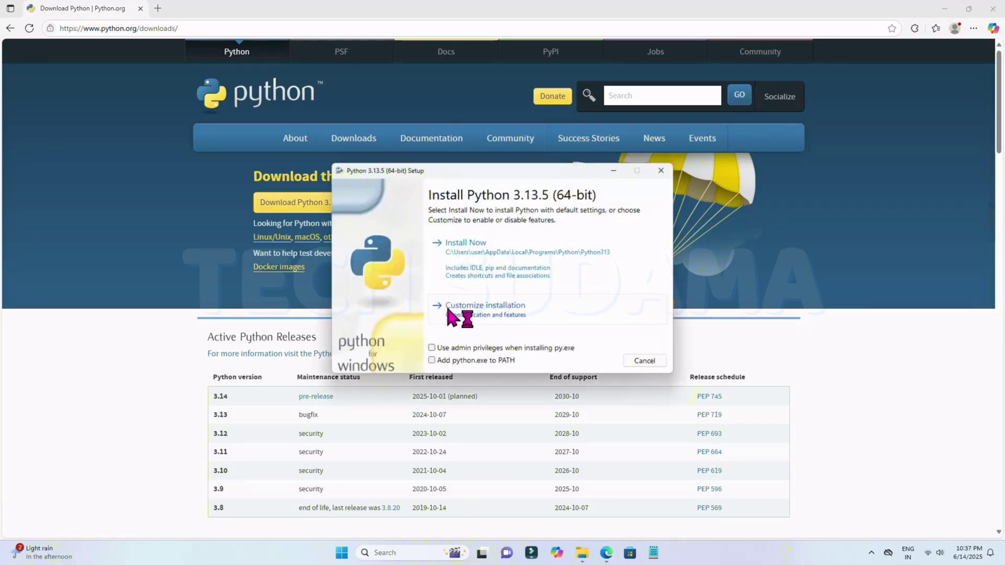
left_click(481, 249)
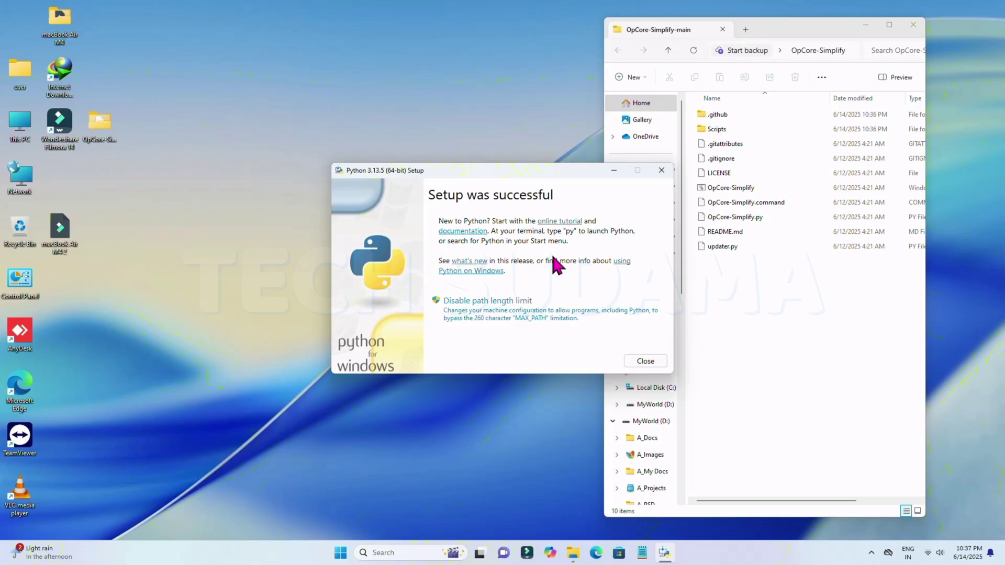
left_click(645, 362)
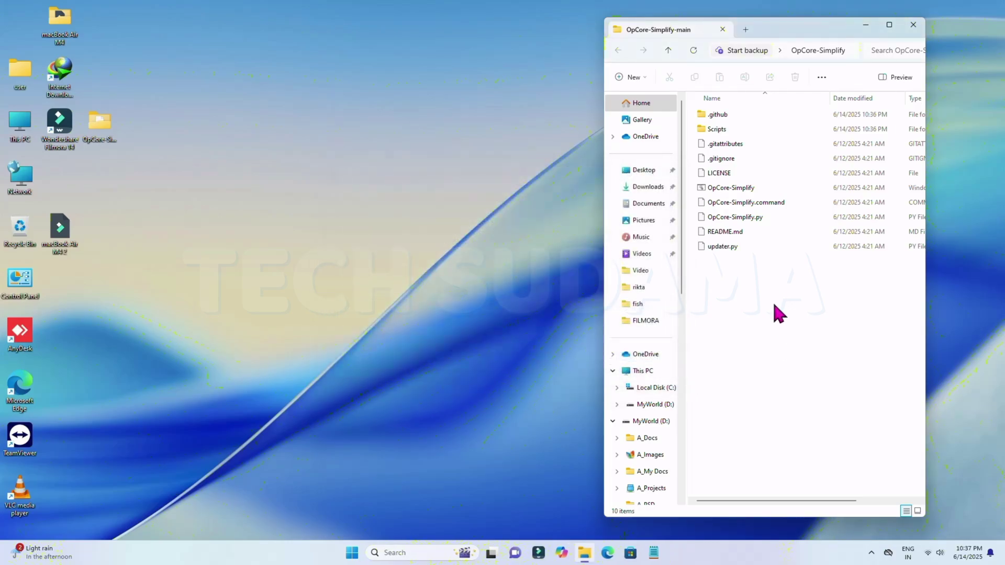
Run the OpCore-Simplify script as administrator and allow it to make changes.
left_click(710, 192)
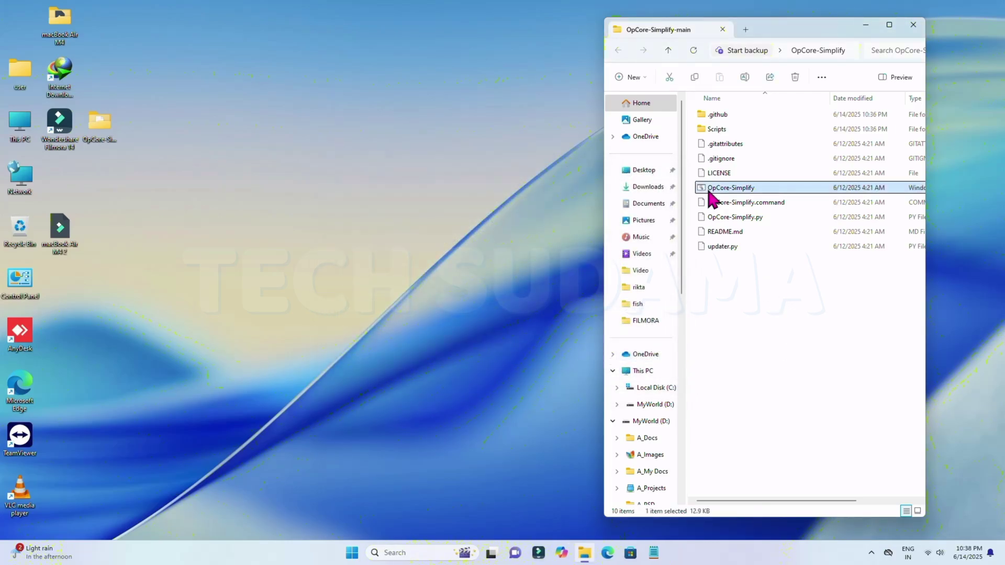
right_click(710, 192)
left_click(749, 258)
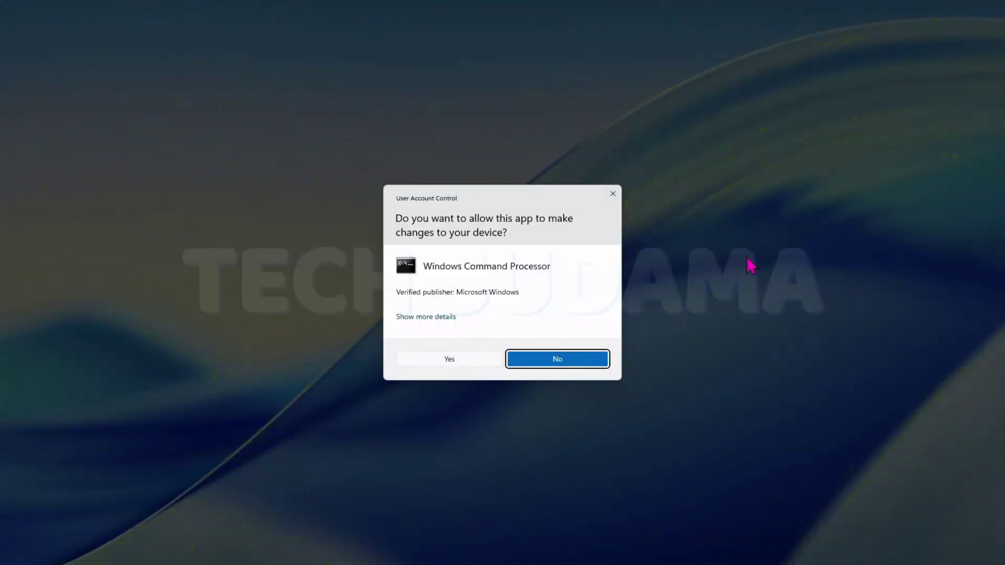
left_click(473, 364)
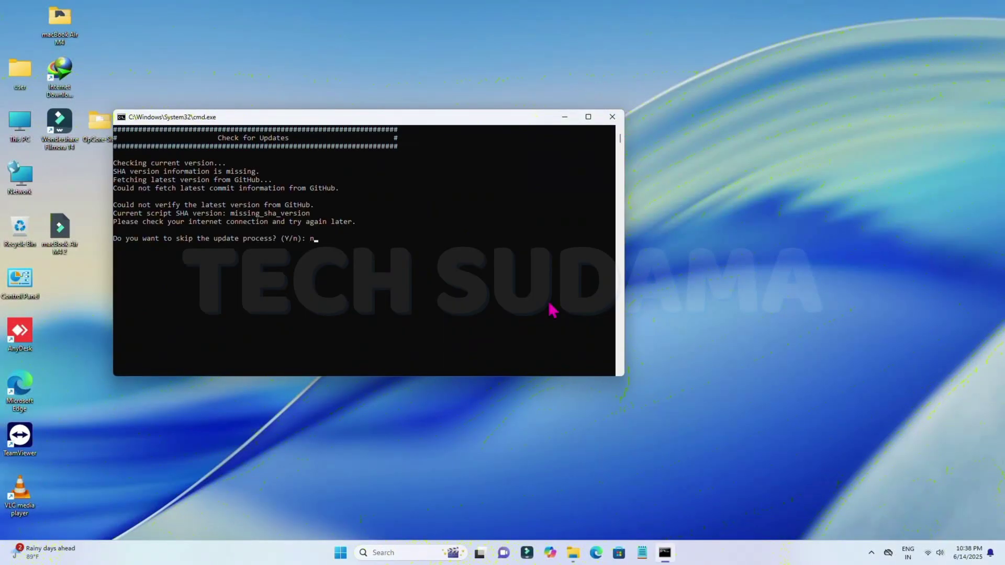
Skip the update, attempt a hardware report export, and dismiss the error back to the main menu.
key("Return")
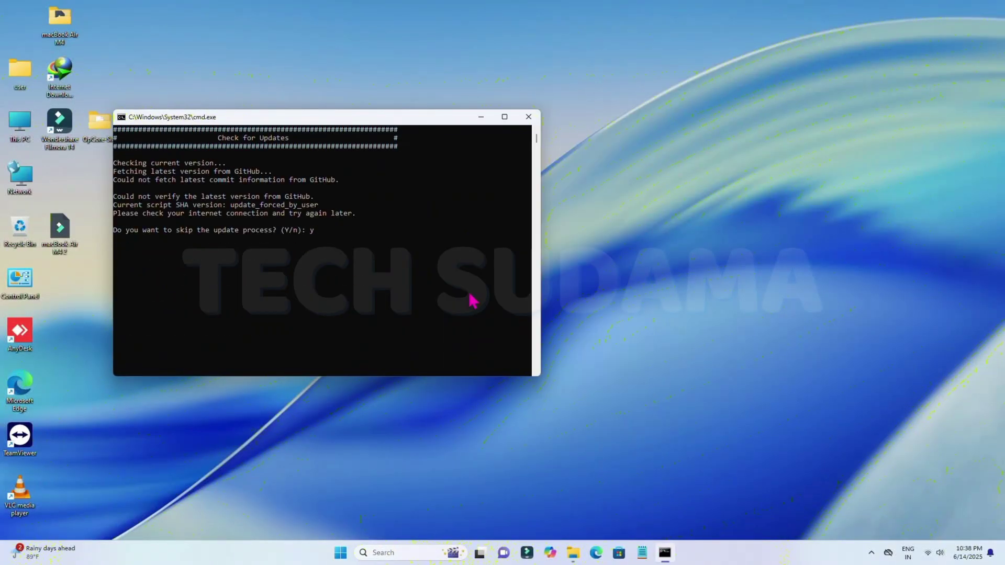
key("Return")
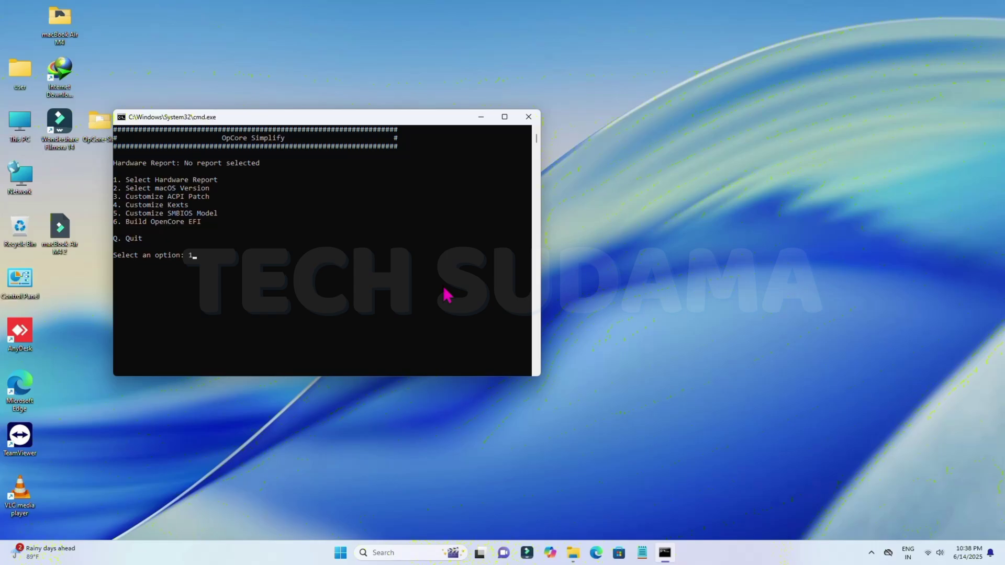
key("Return")
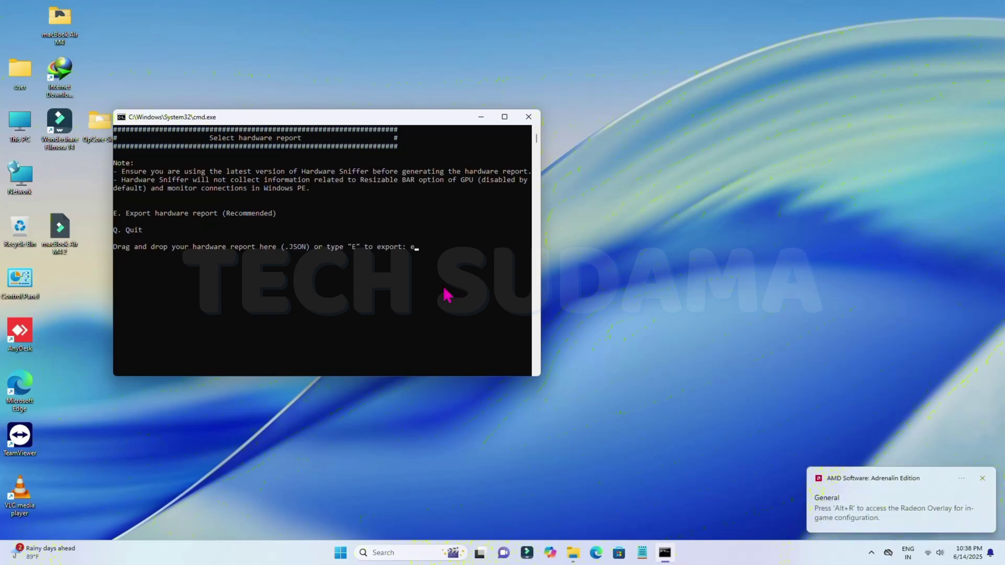
key("Return")
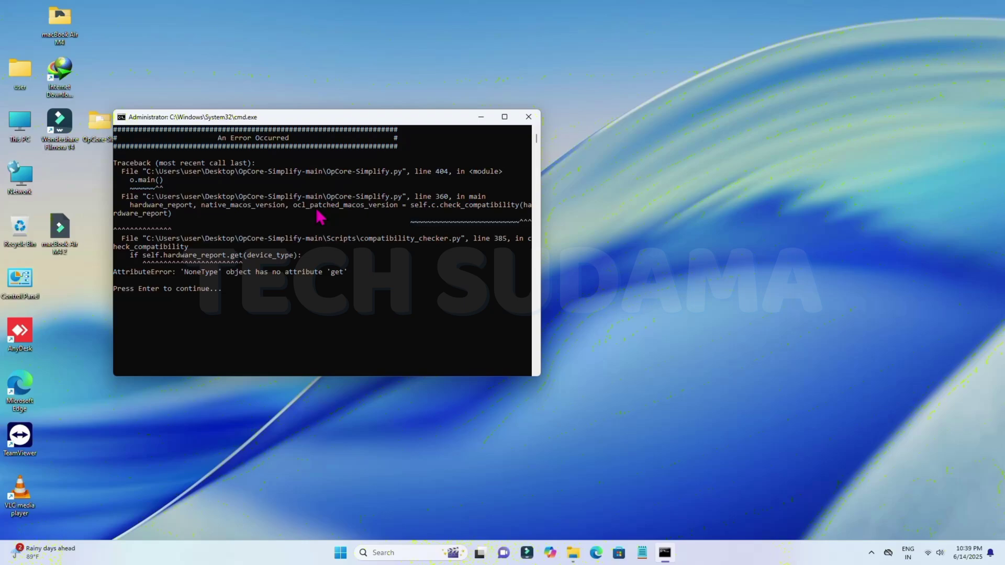
key("Return")
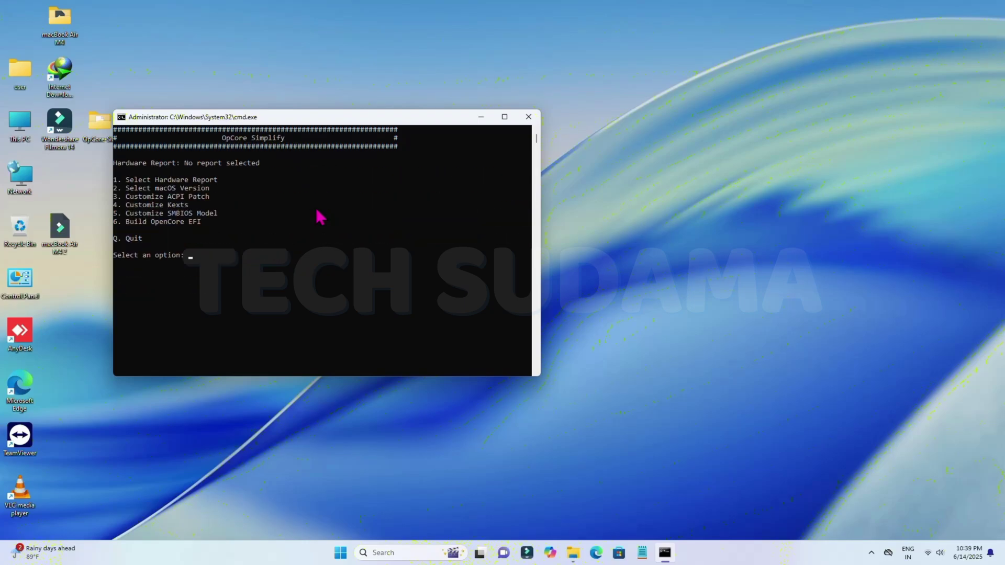
Search for hardware sniffer and open the Hardware-Sniffer GitHub 2.0.0 Latest release.
left_click(596, 553)
type("hardware sniffere")
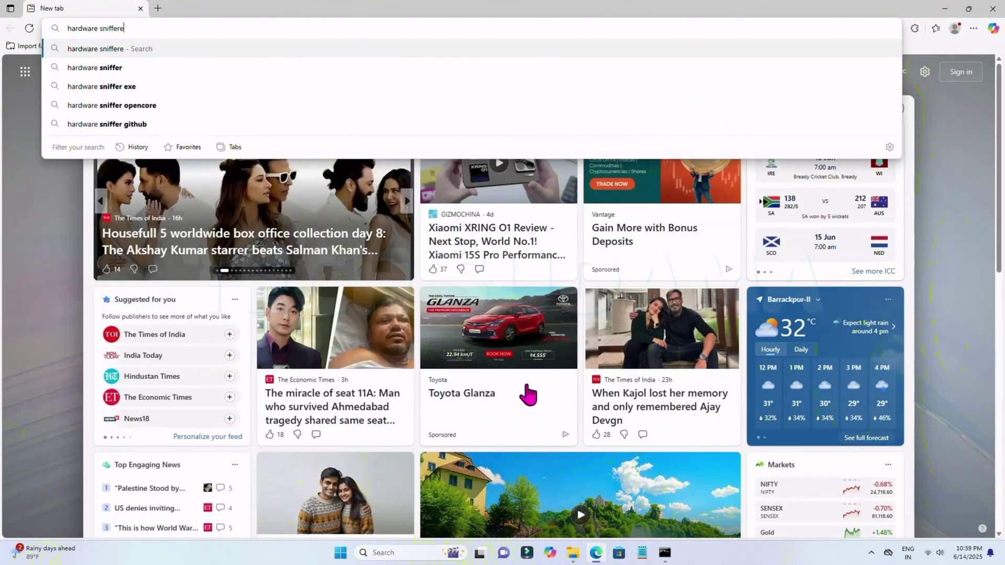
key("Return")
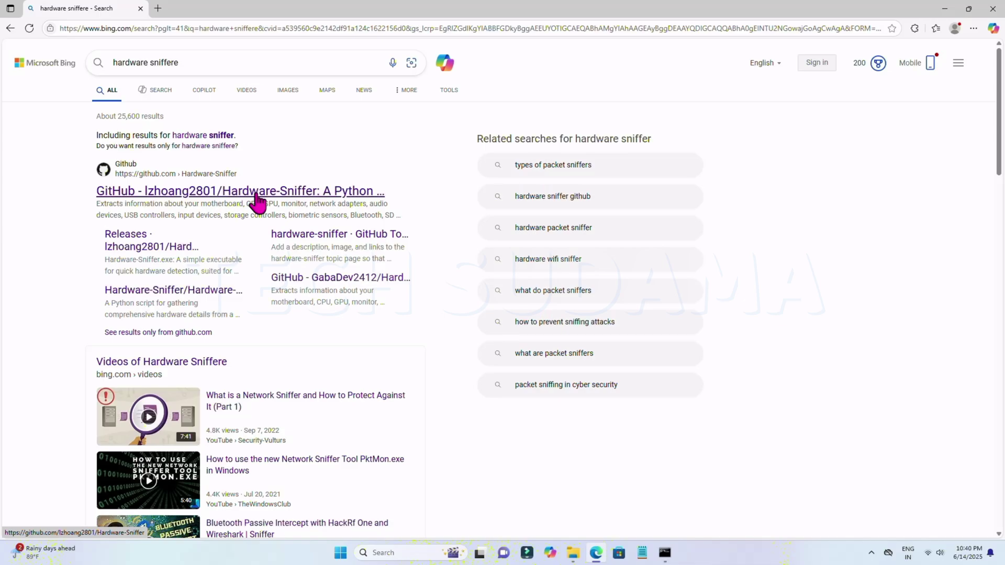
left_click(256, 201)
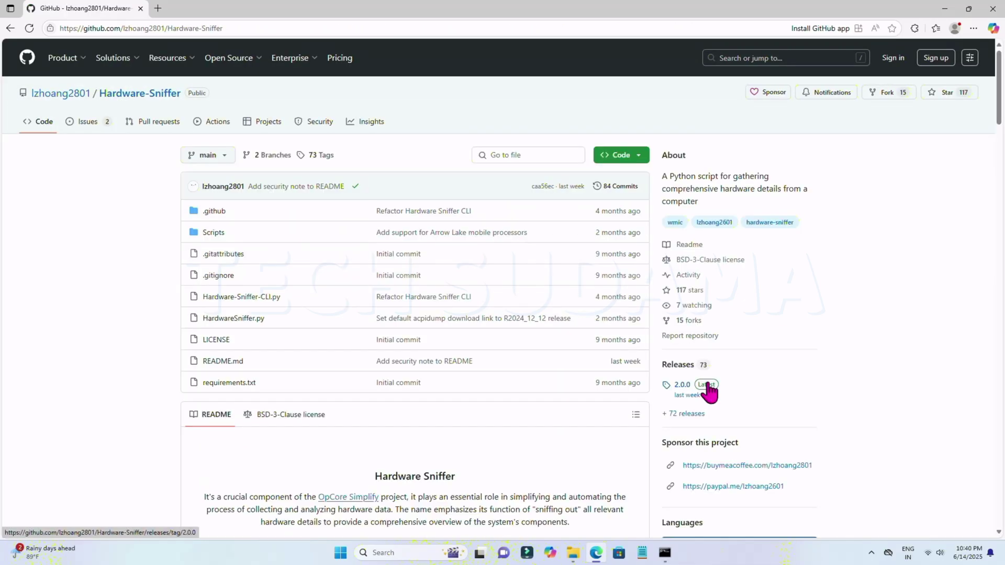
left_click(710, 390)
scroll(294, 366, "down", 3)
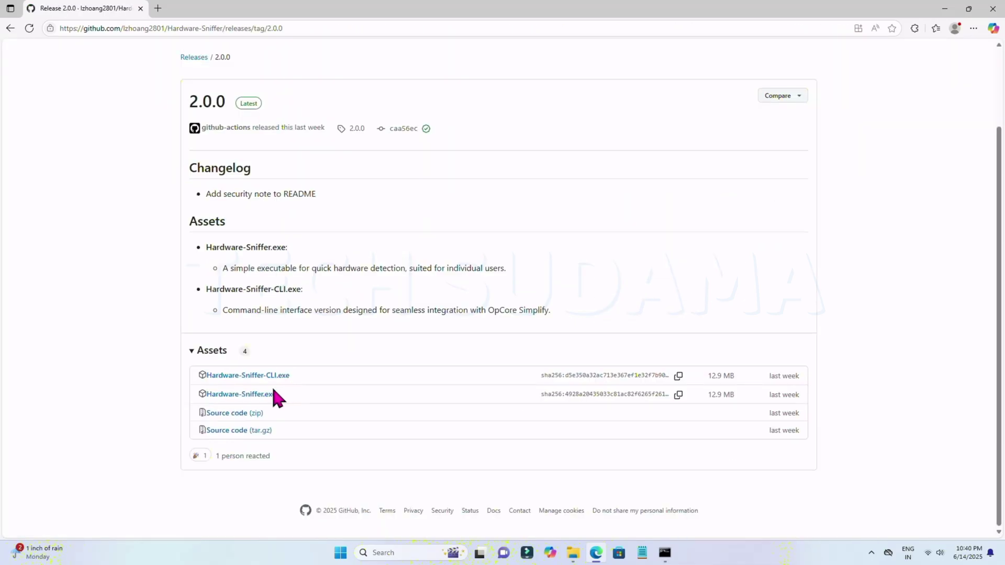
Download Hardware-Sniffer.exe, run it, and close the browser.
left_click(246, 396)
left_click(497, 321)
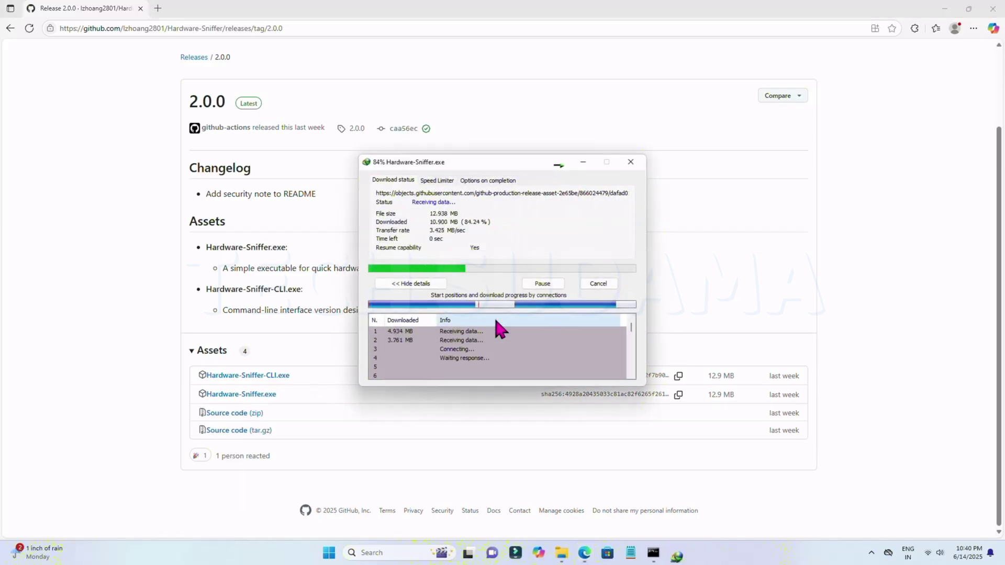
left_click(414, 309)
left_click(993, 9)
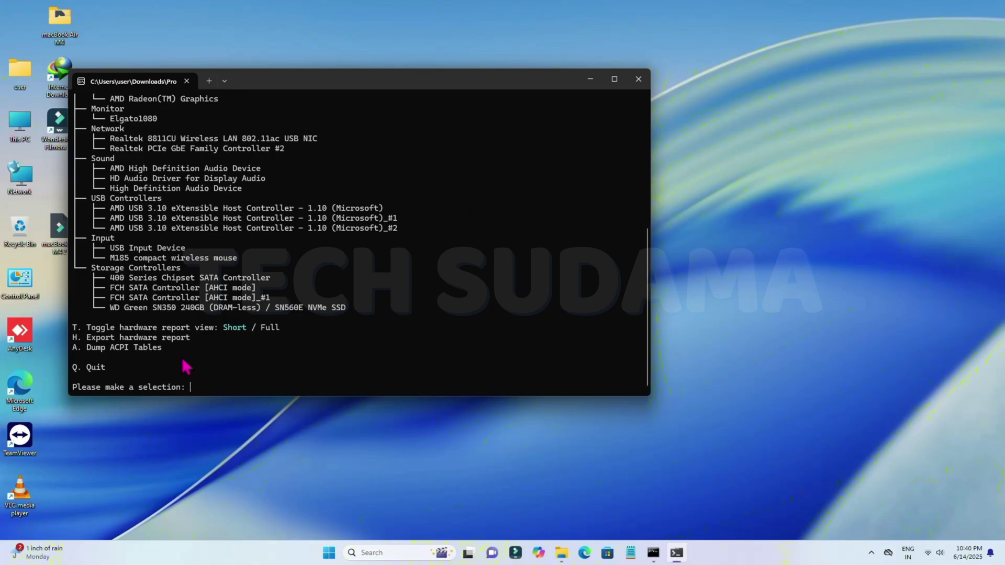
Export the hardware report as Report.json with option h, then open This PC in File Explorer.
type("h")
key("Return")
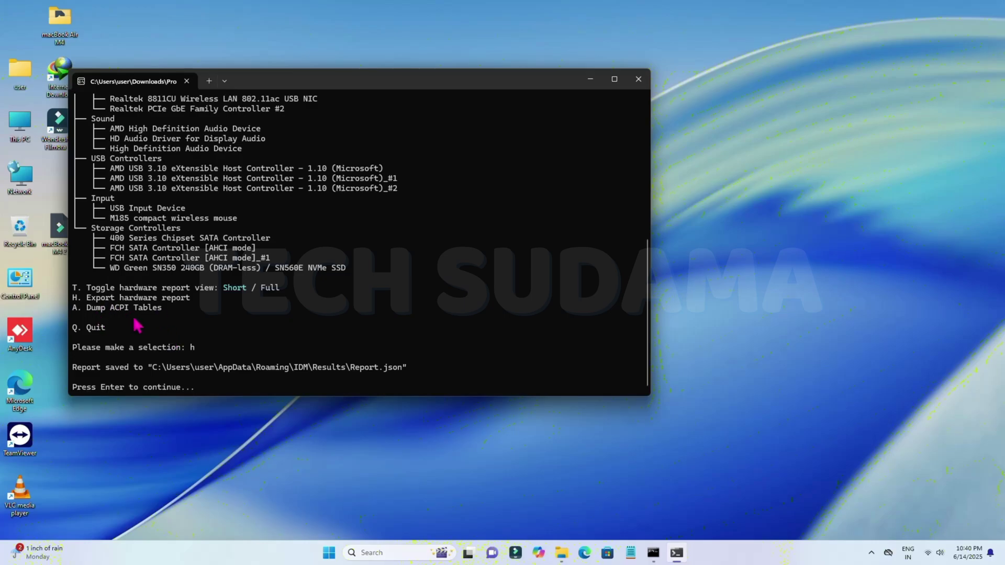
type("a")
key("Return")
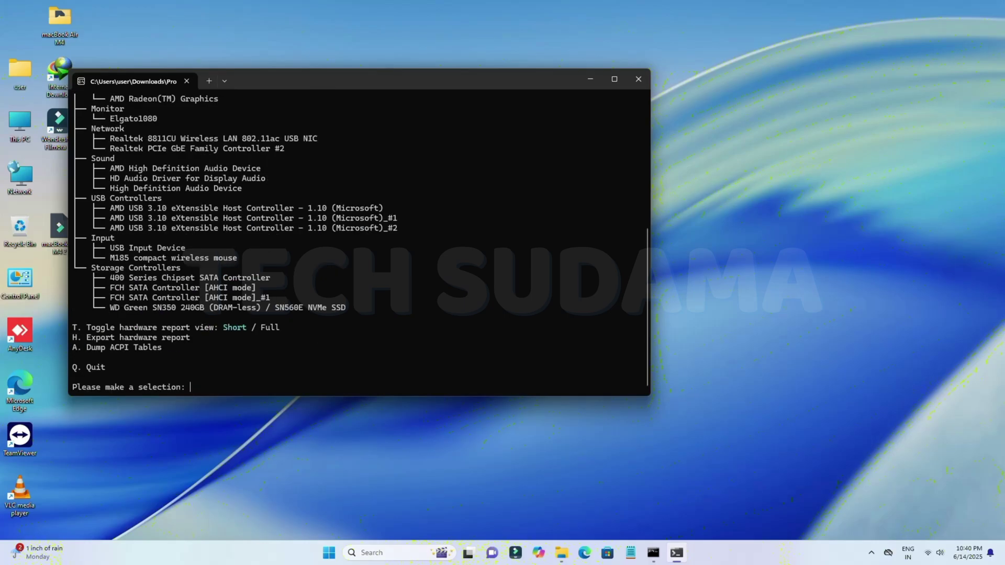
type("h")
key("Return")
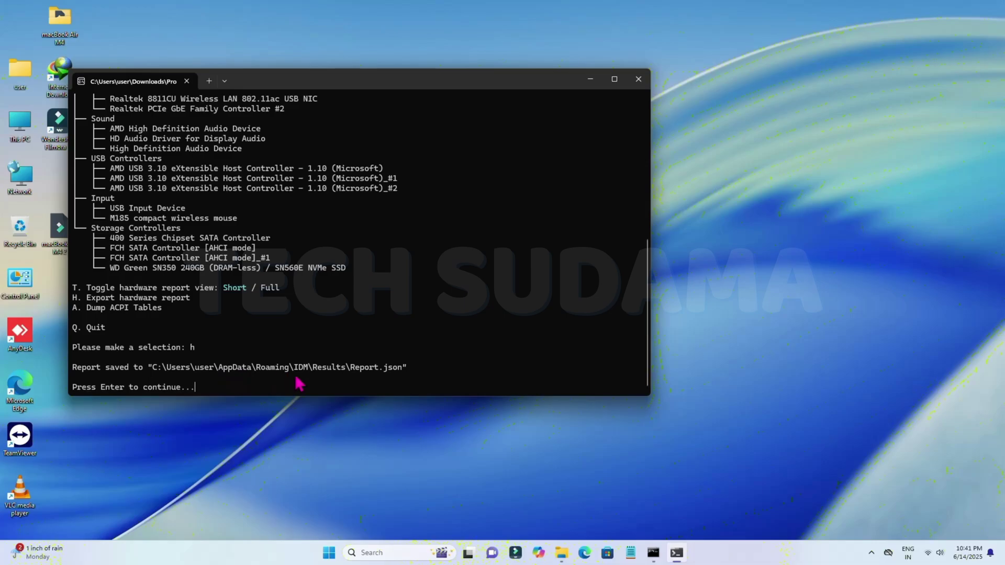
double_click(20, 125)
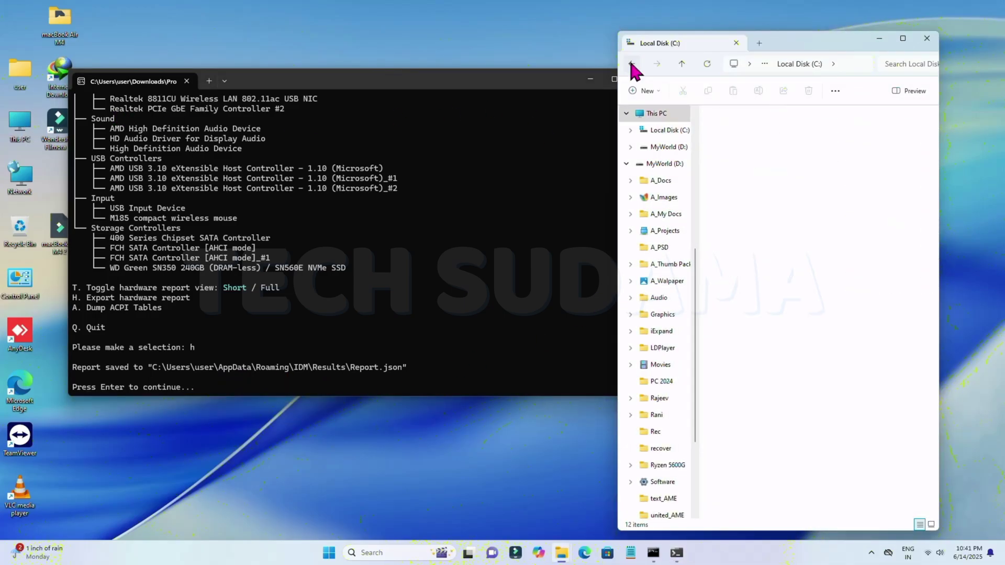
left_click(753, 143)
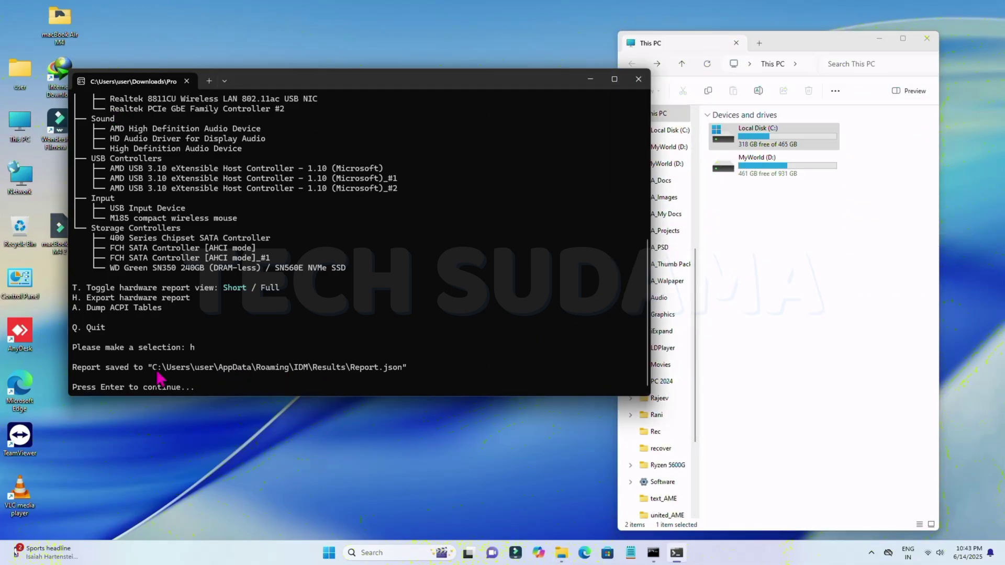
Copy the Results folder path from the terminal and open it in File Explorer.
left_click_drag(157, 374, 321, 373)
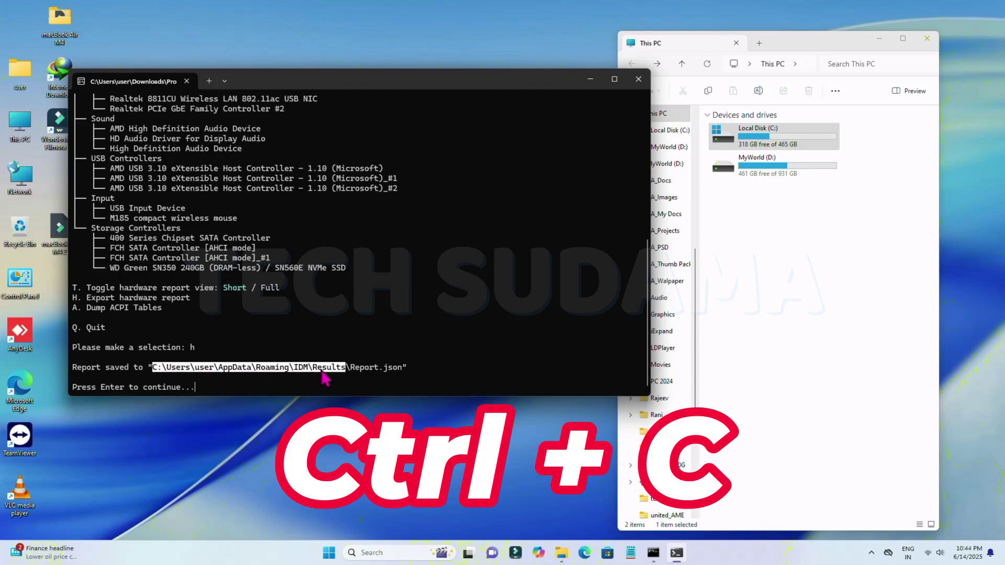
key("ctrl+c")
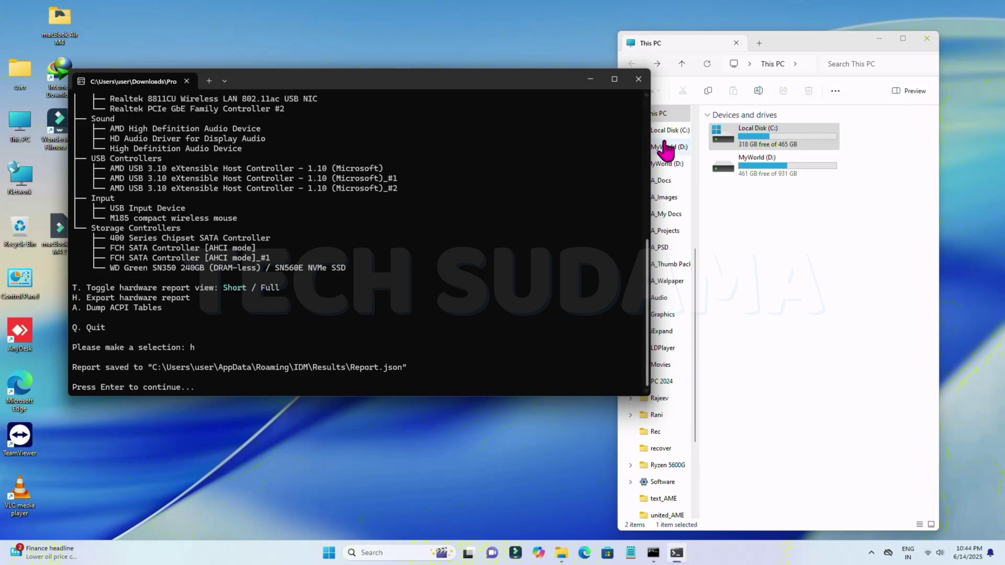
left_click(792, 62)
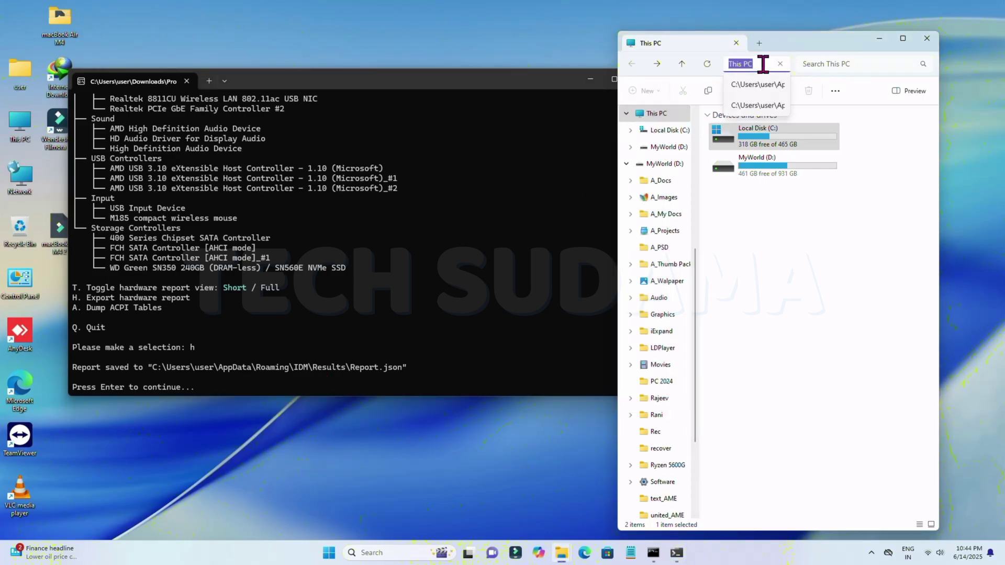
key("ctrl+v")
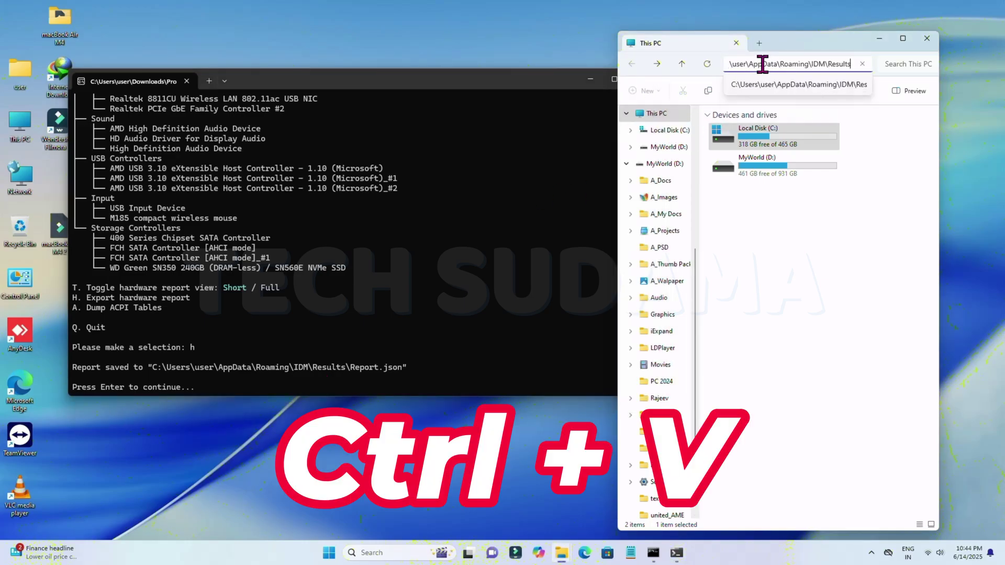
key("Return")
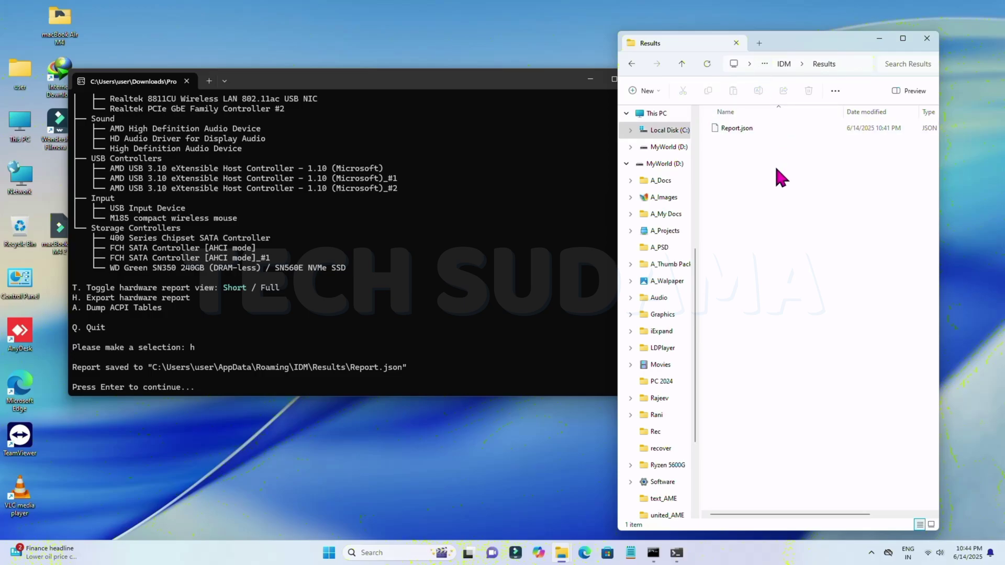
left_click_drag(799, 39, 855, 20)
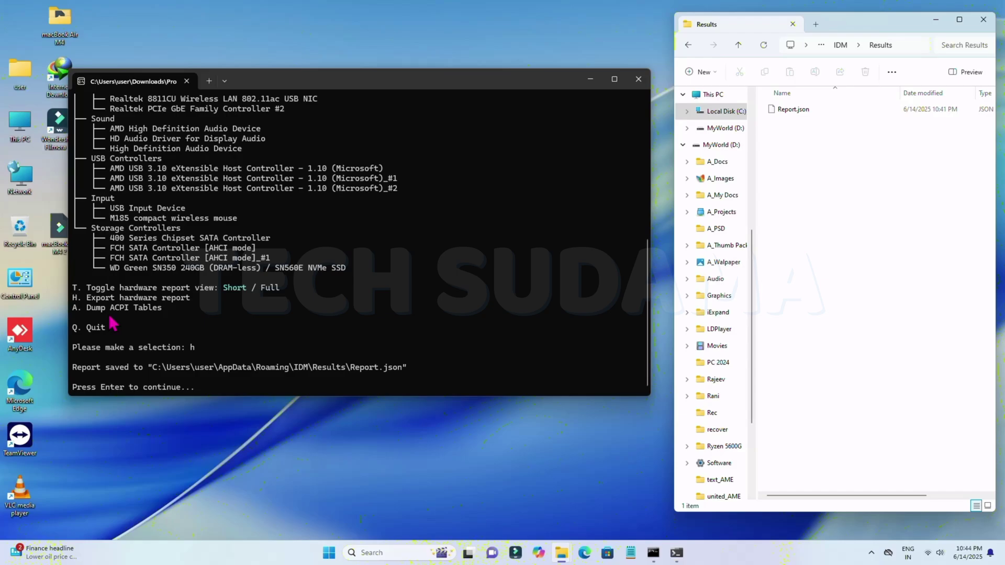
Dismiss the Hardware Sniffer prompt with 'a' and close its terminal.
left_click(471, 257)
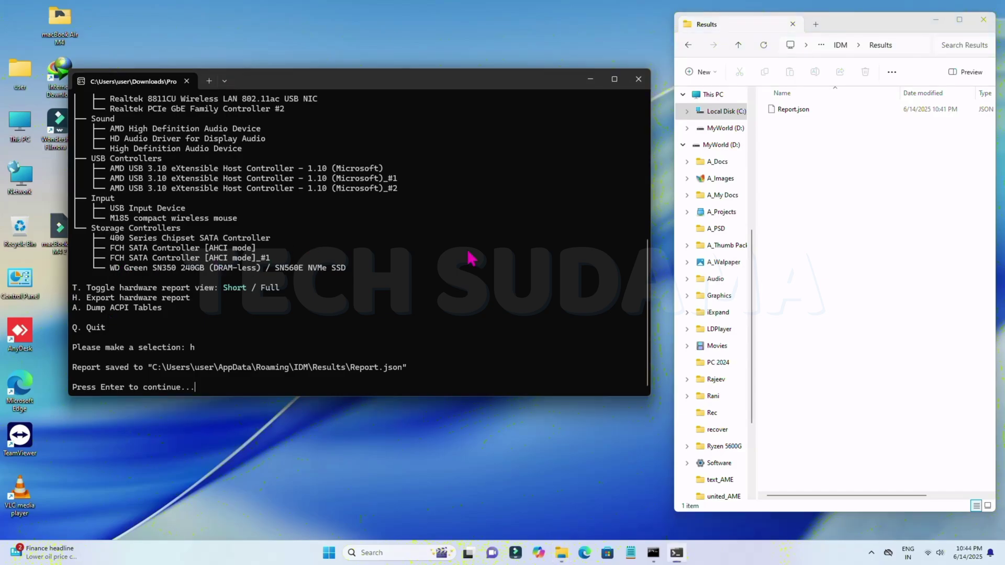
type("a")
key("Return")
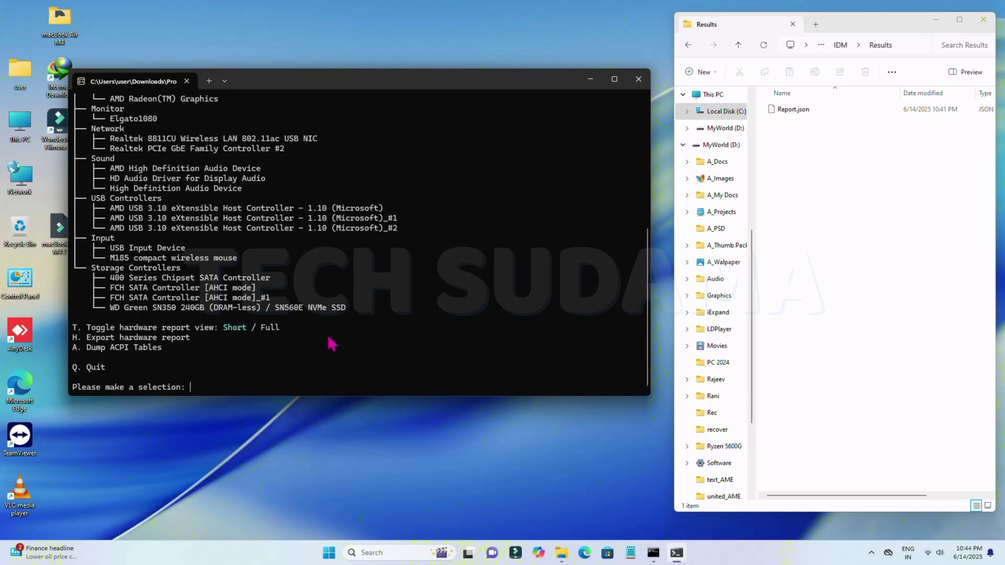
left_click(638, 79)
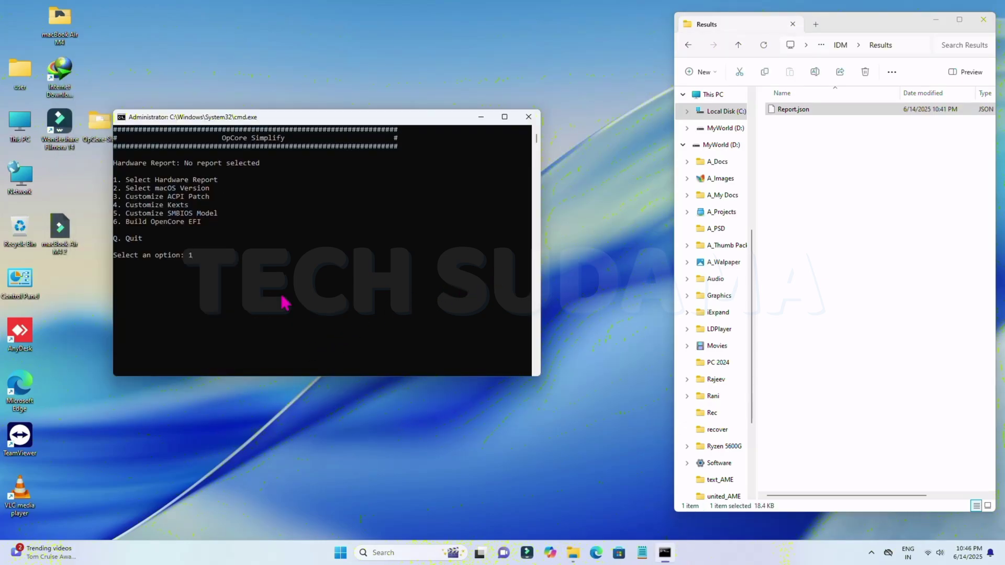
Copy Report.json's path from Explorer and paste it into OpCore Simplify to load the report.
key("Return")
left_click(798, 112)
left_click(799, 111)
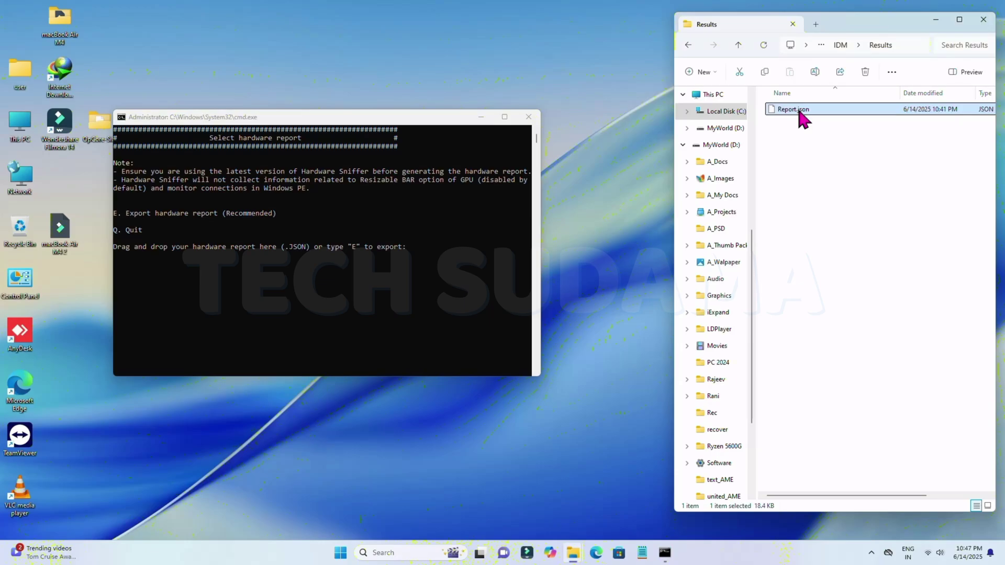
right_click(801, 111)
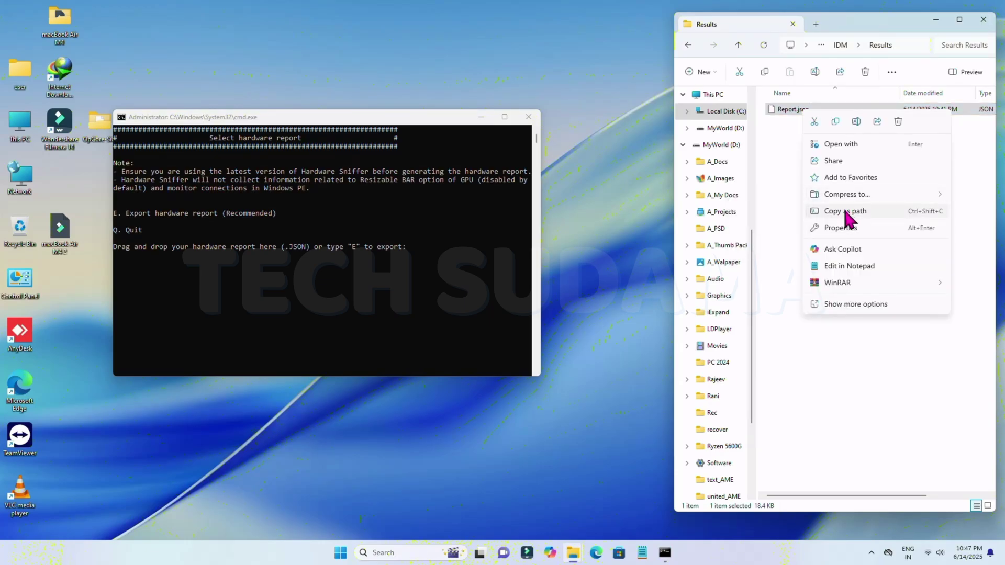
left_click(847, 214)
left_click(426, 251)
right_click(421, 254)
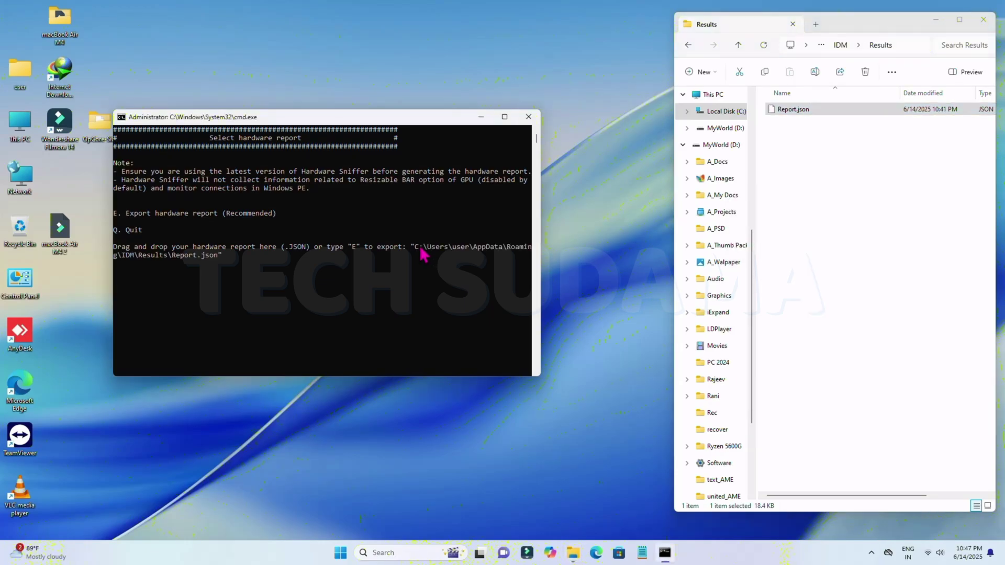
key("Return")
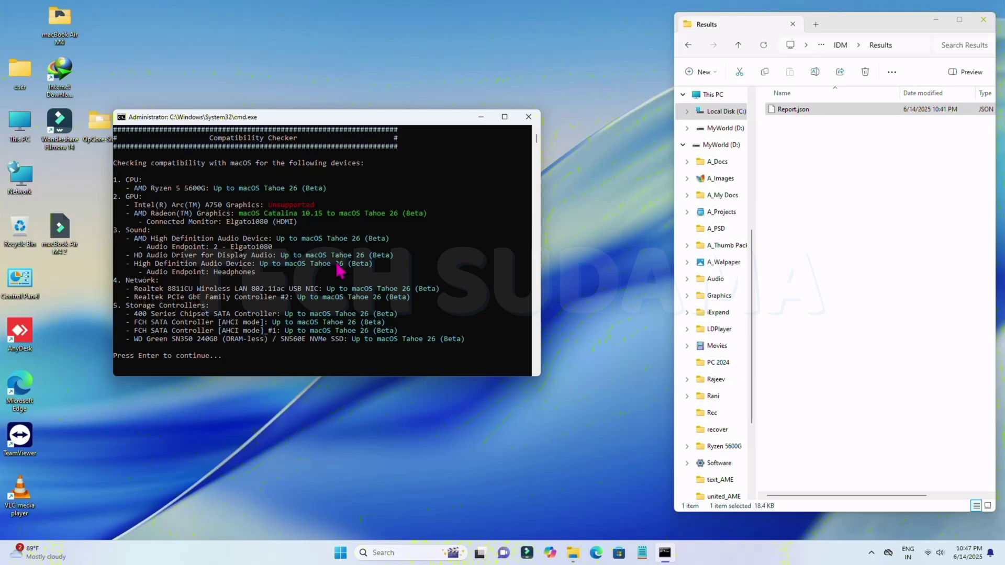
Continue past the compatibility results and confirm macOS Tahoe 26 (option 25) as target.
key("Return")
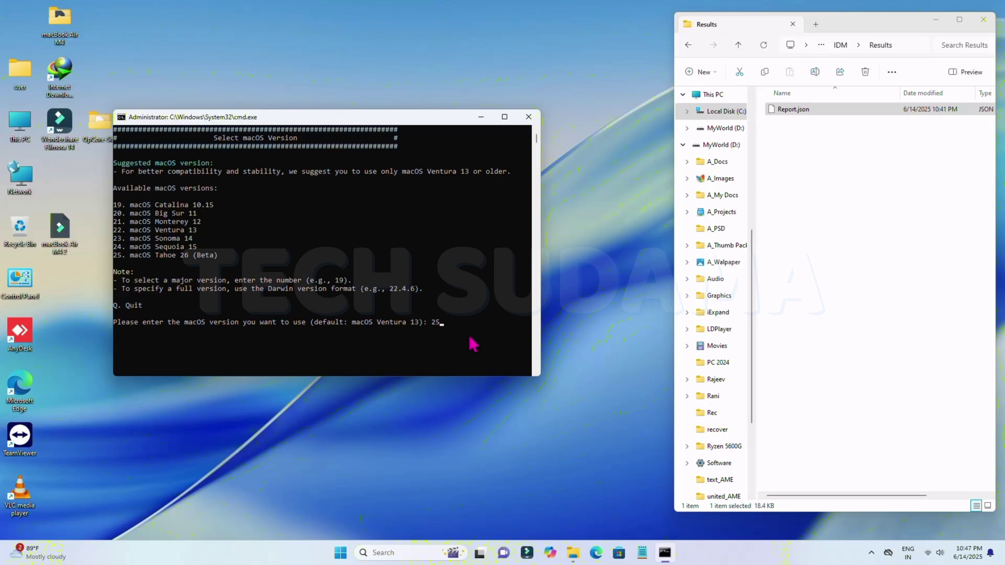
key("Return")
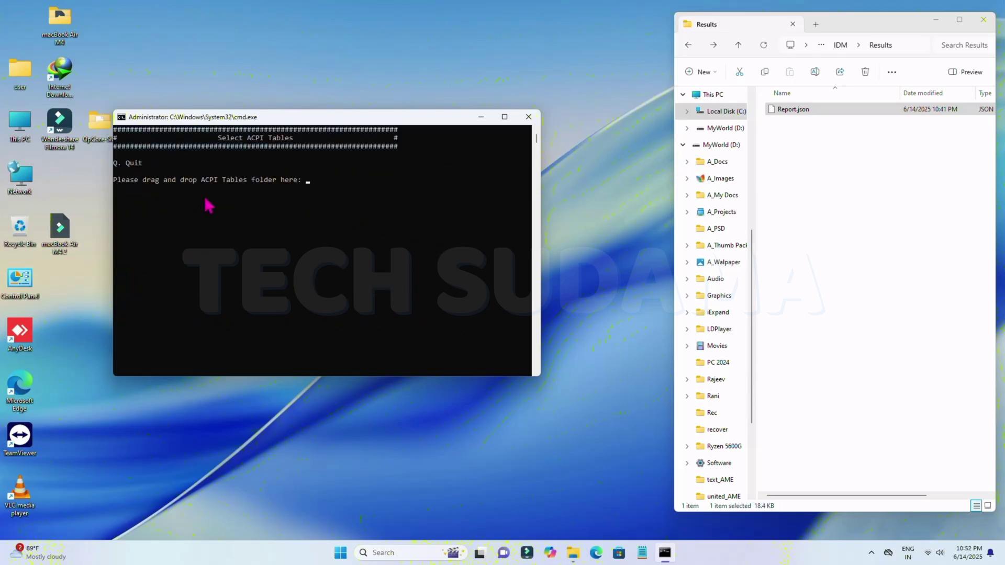
Open the Downloads\Programs\Results folder in a new File Explorer window.
left_click(553, 79)
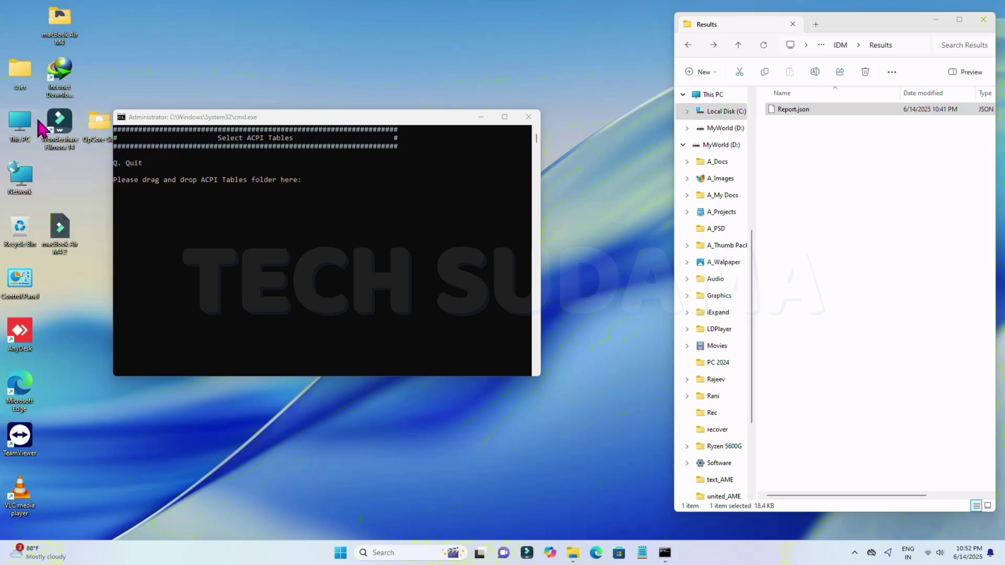
double_click(26, 121)
left_click(663, 206)
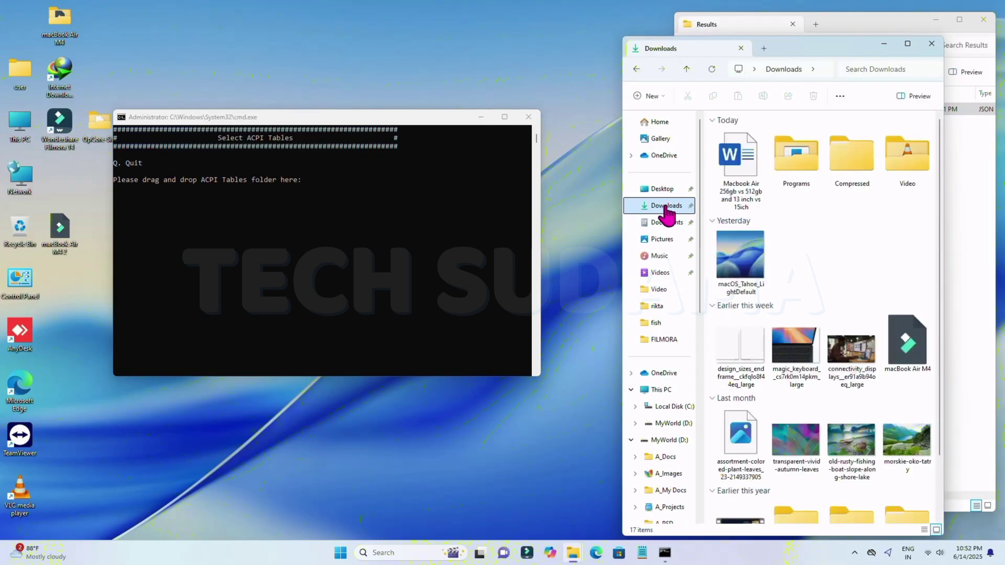
double_click(799, 162)
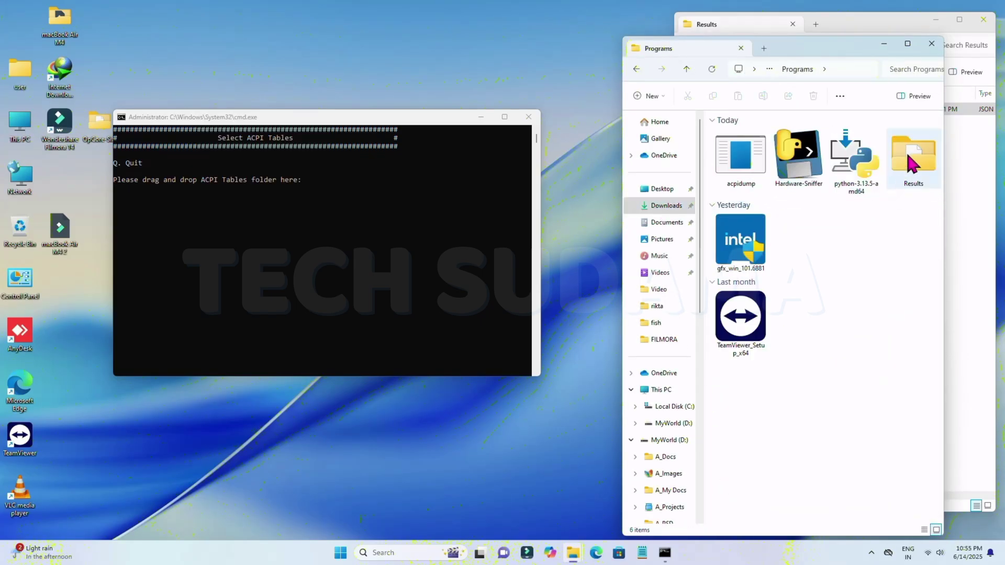
double_click(912, 157)
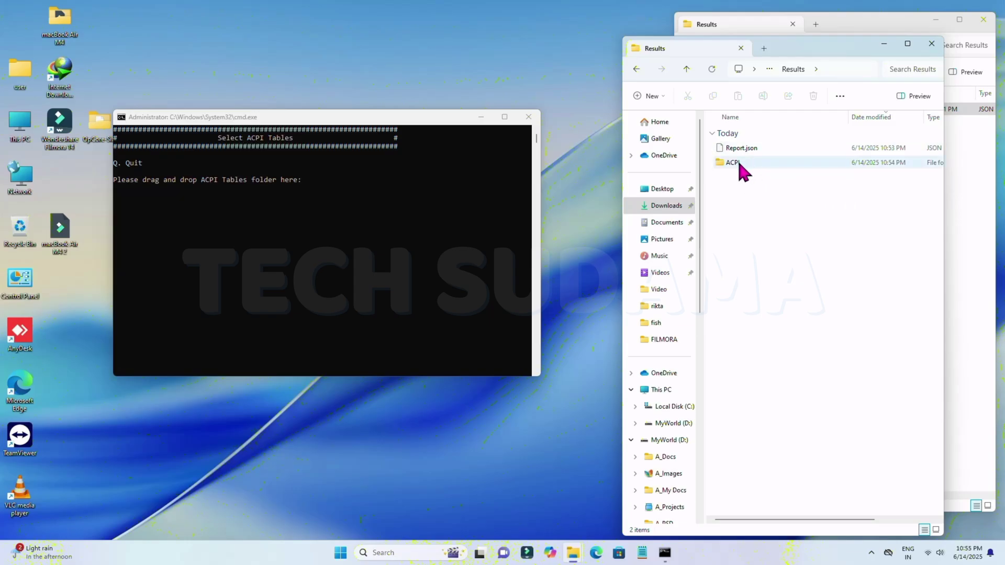
Copy the ACPI folder's path and submit it as the ACPI tables folder in OpCore Simplify.
left_click(733, 162)
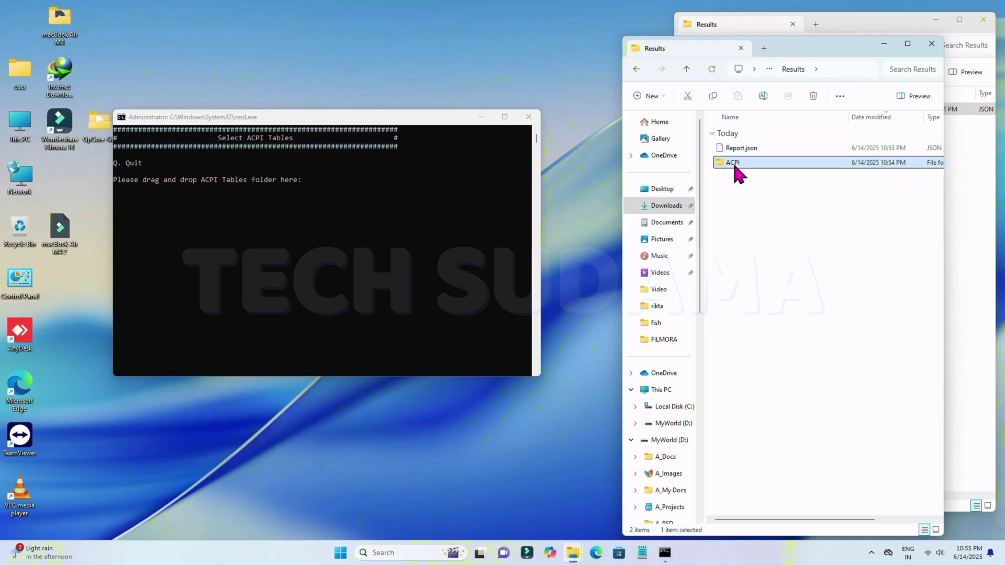
right_click(735, 166)
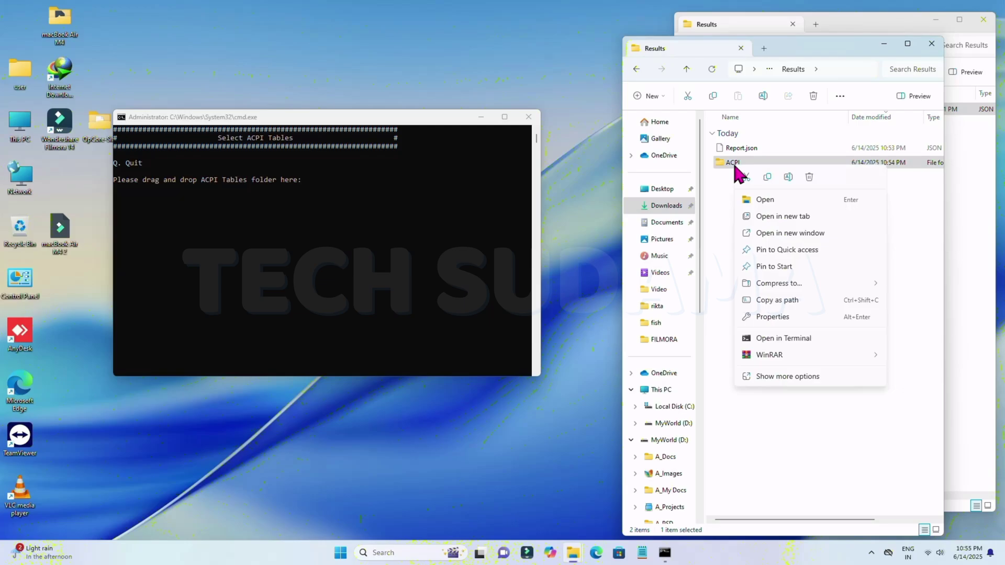
left_click(780, 307)
left_click(324, 187)
key("ctrl+v")
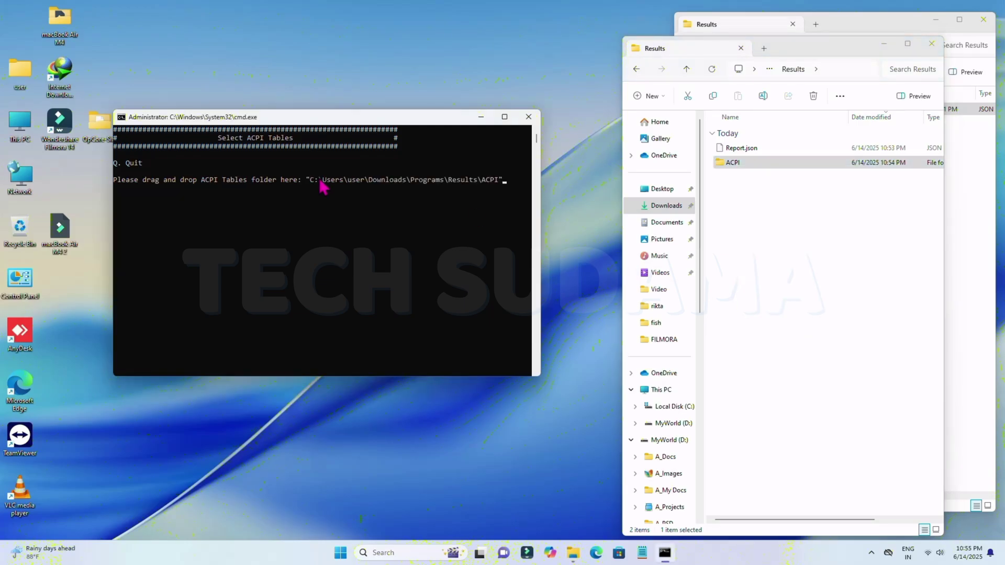
key("Return")
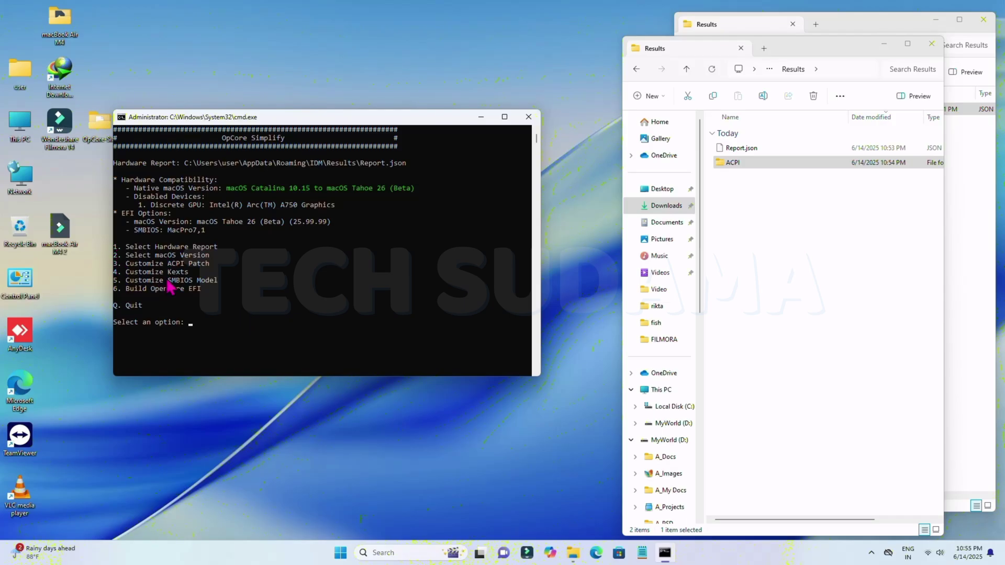
type("4")
key("Return")
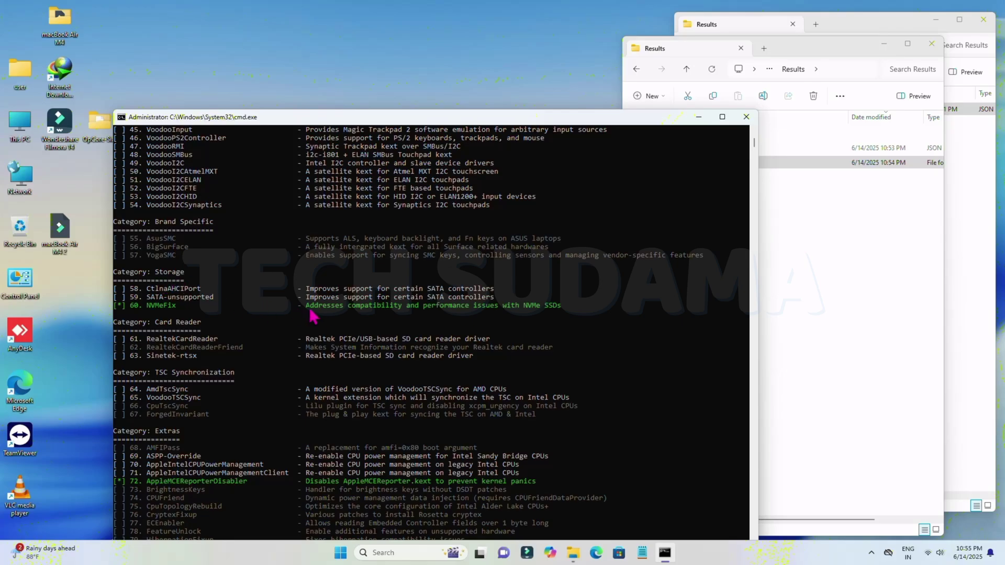
scroll(371, 384, "up", 13)
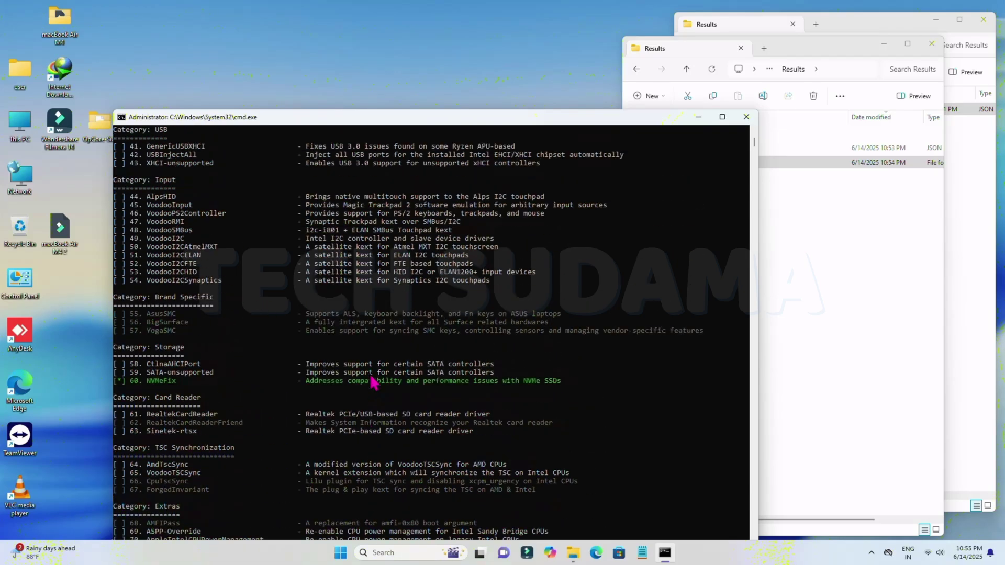
scroll(372, 384, "down", 13)
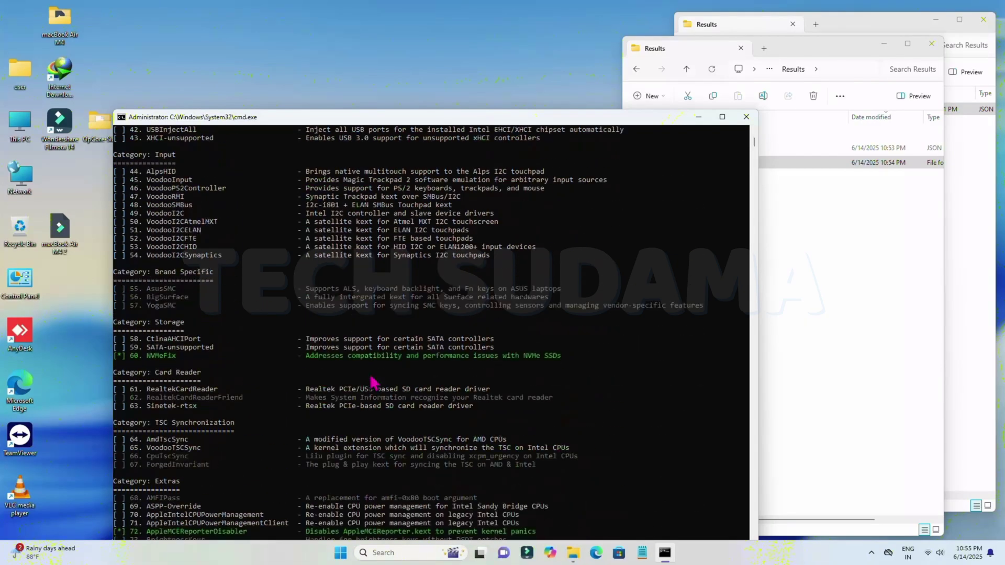
key("Return")
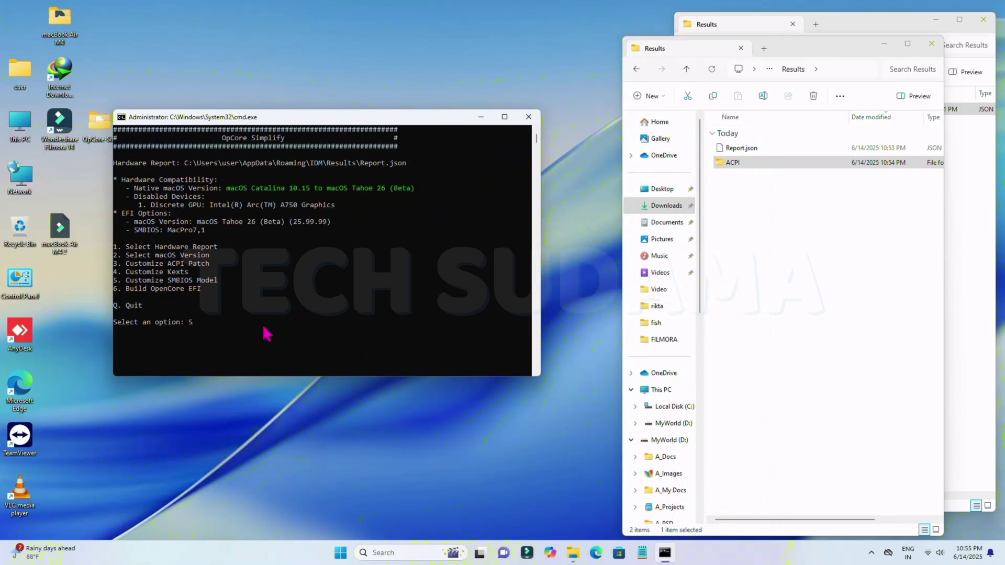
type("5")
key("Return")
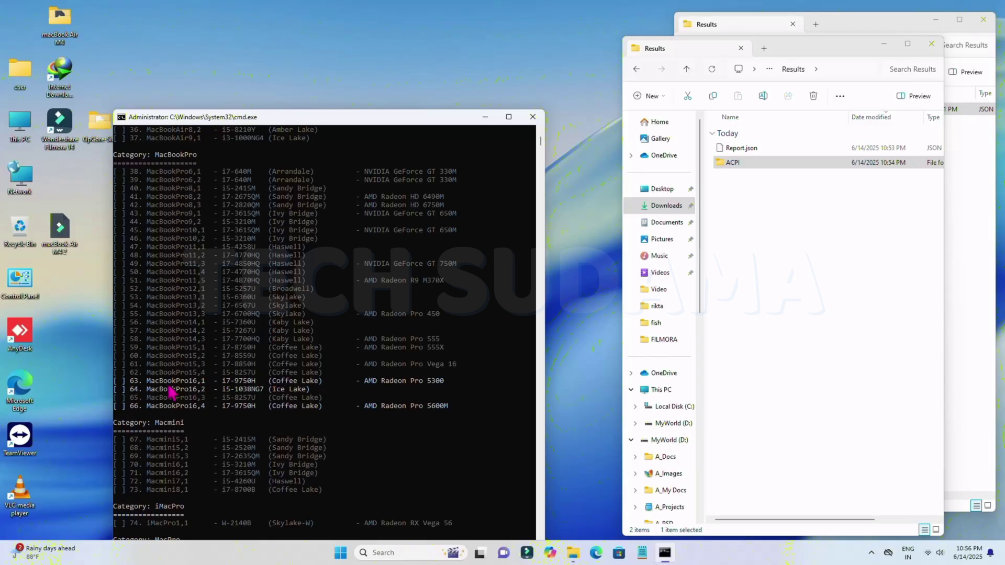
scroll(301, 337, "up", 15)
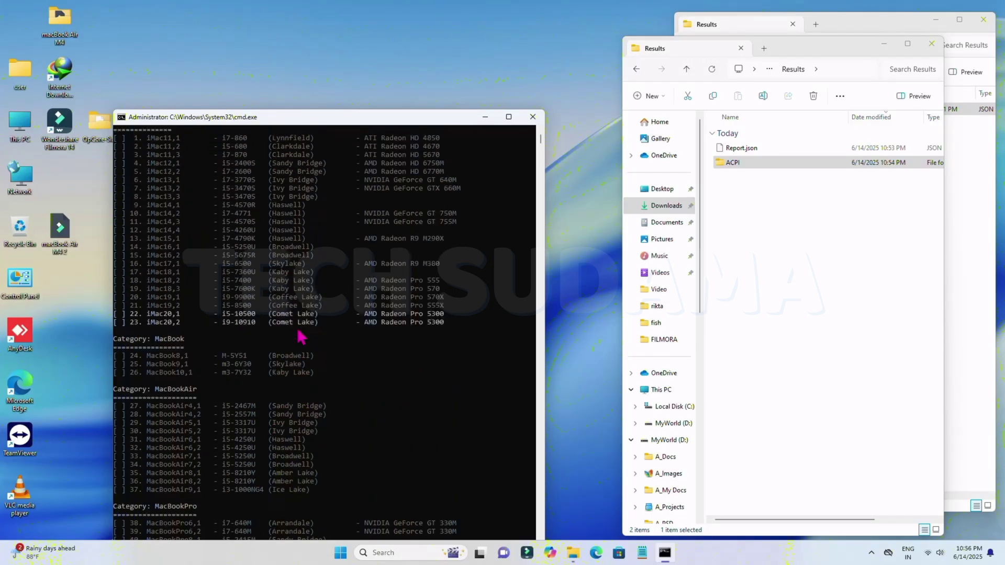
scroll(301, 337, "down", 15)
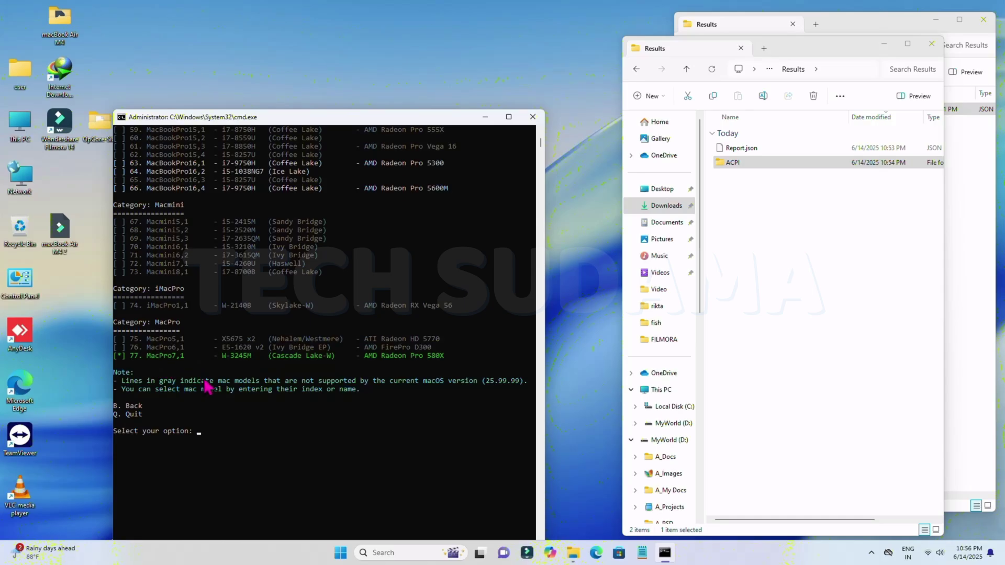
type("b")
key("Return")
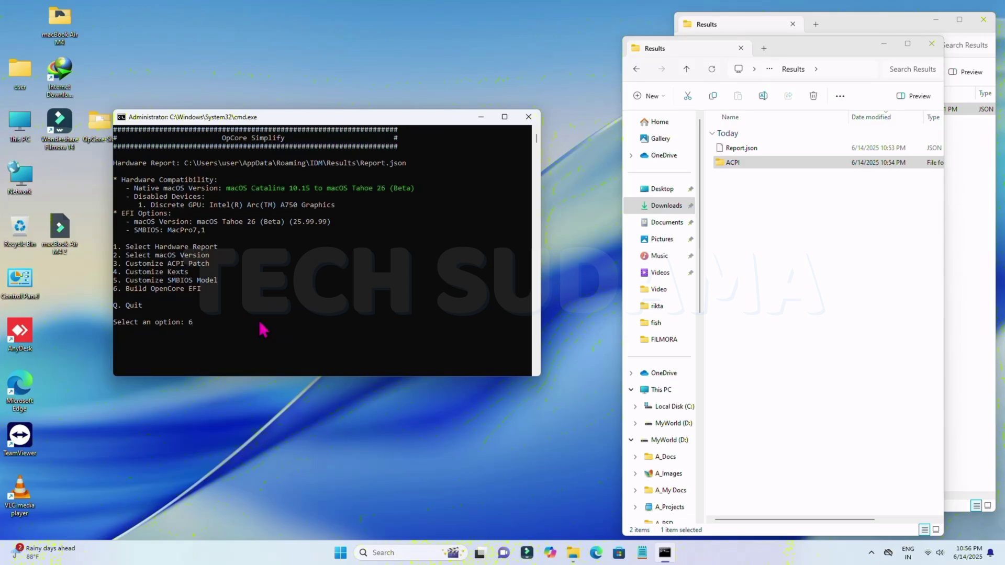
Build the OpenCore EFI (option 6) with codec layout 1, then open the EFI folder in Results.
type("6")
key("Return")
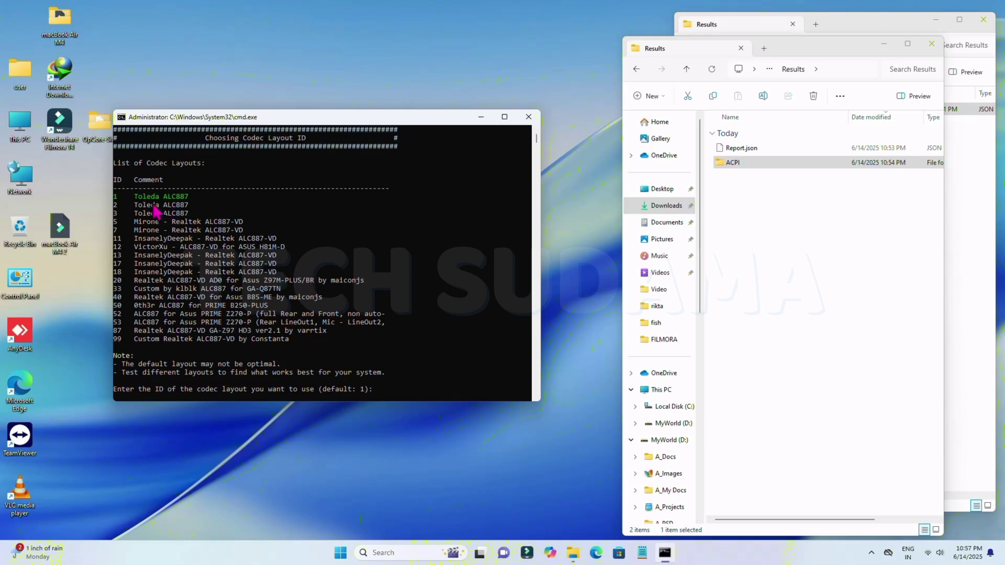
key("Return")
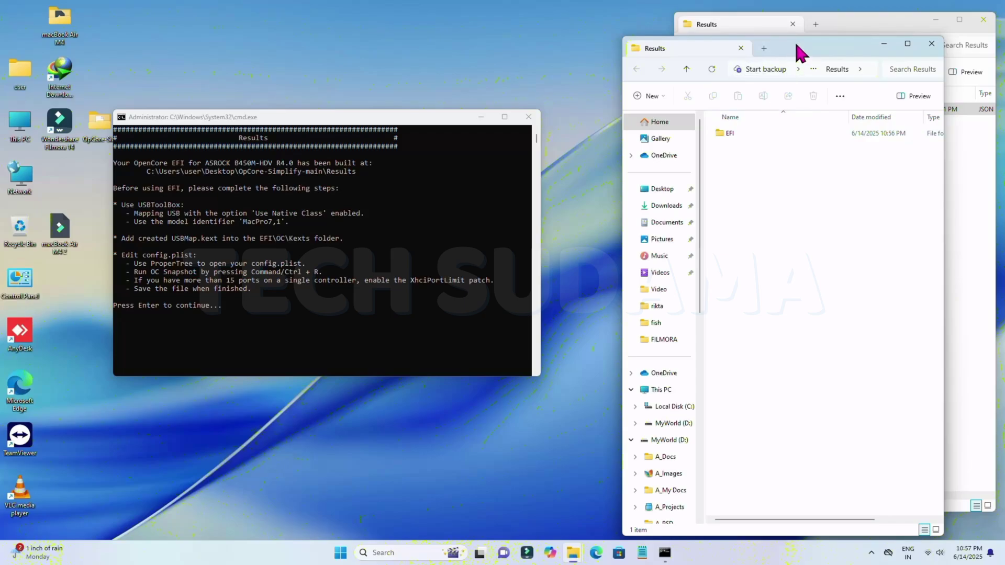
left_click_drag(794, 40, 449, 32)
double_click(393, 125)
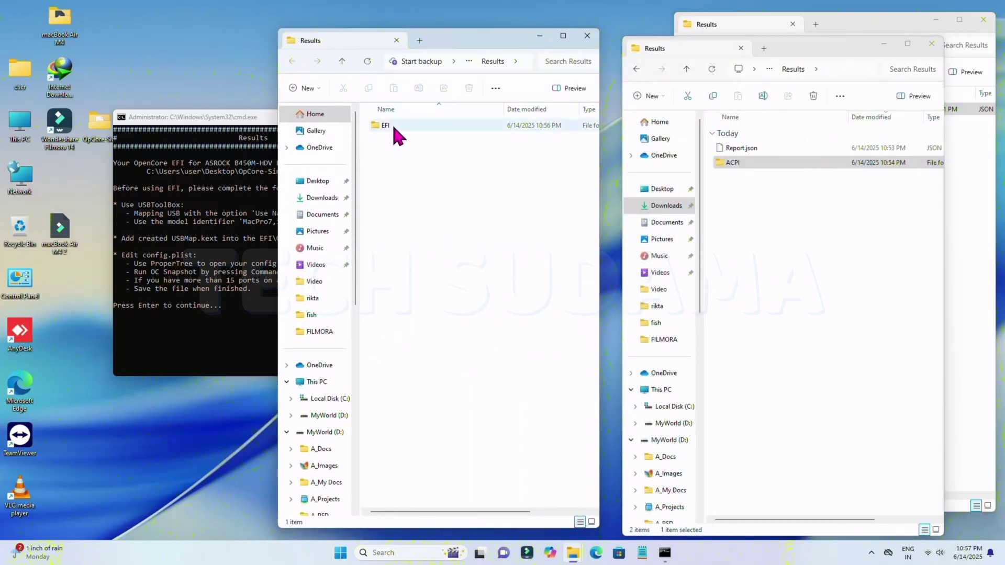